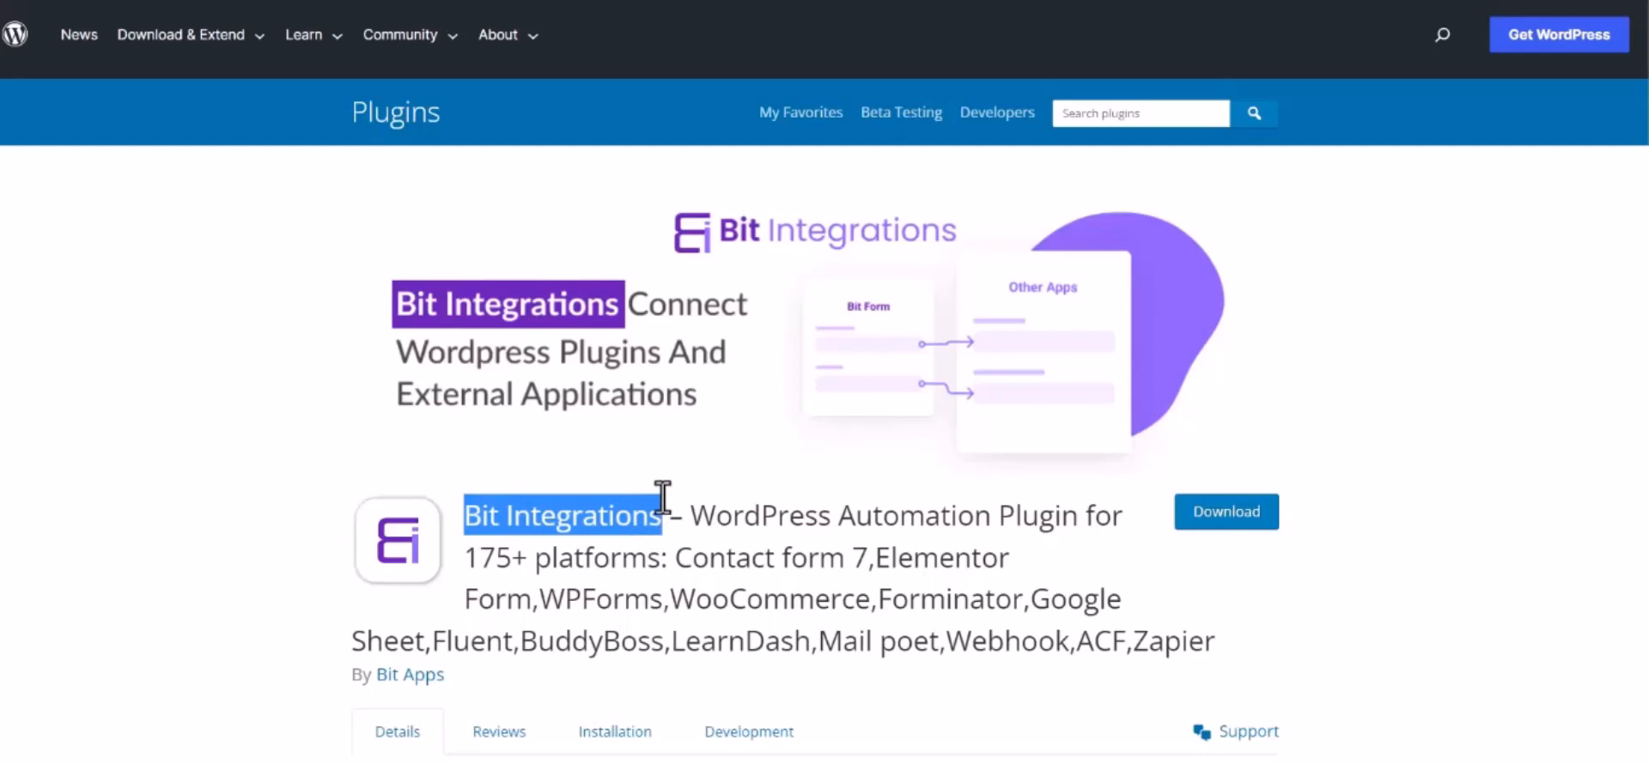
# Create a new integration in Bit Integrations on the WordPress site, with Tutor LMS as the trigger
pyautogui.click(676, 497)
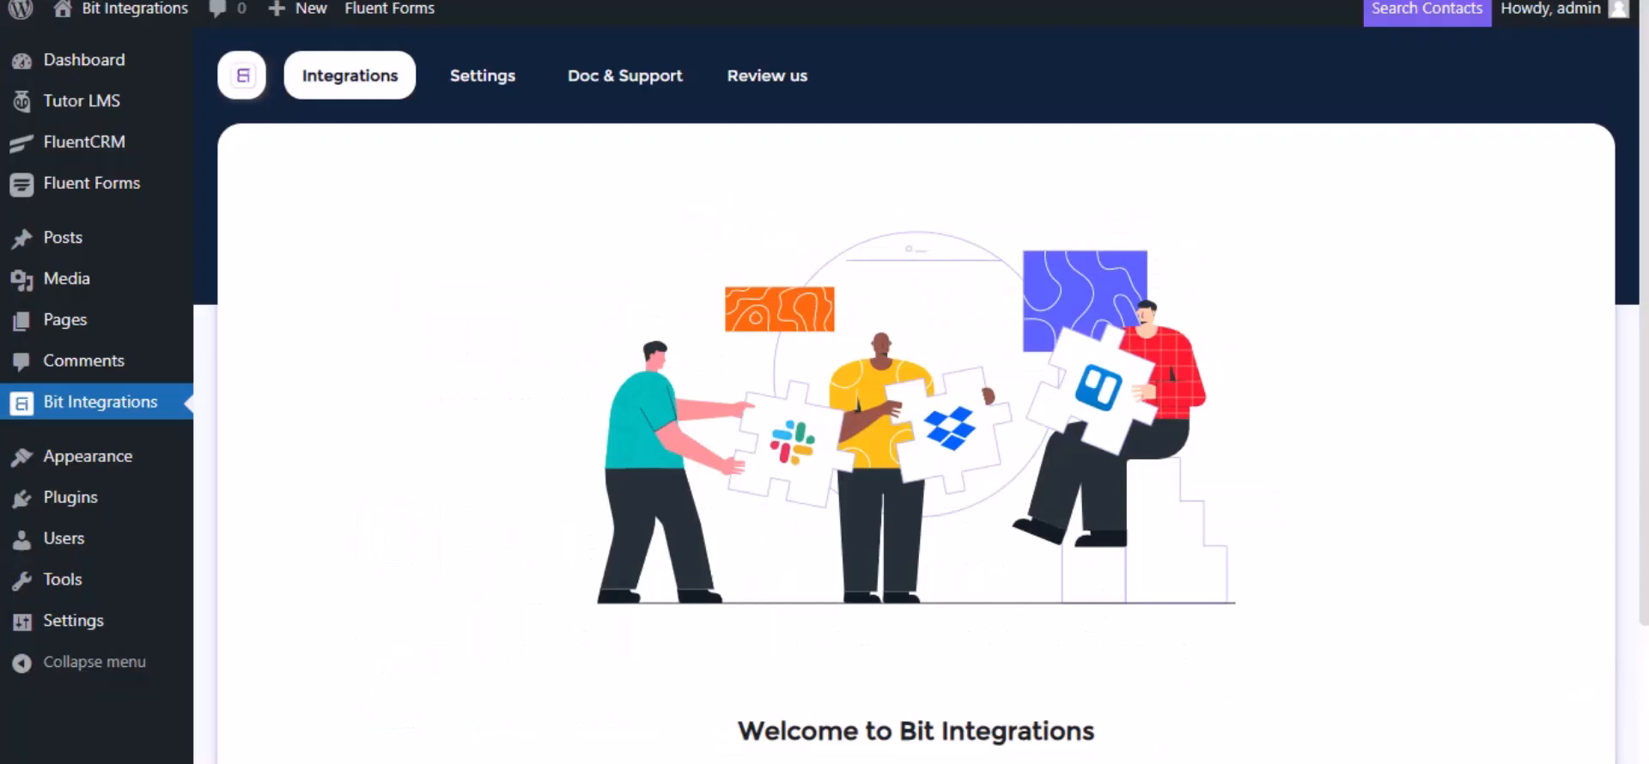
pyautogui.scroll(-3, 512, 527)
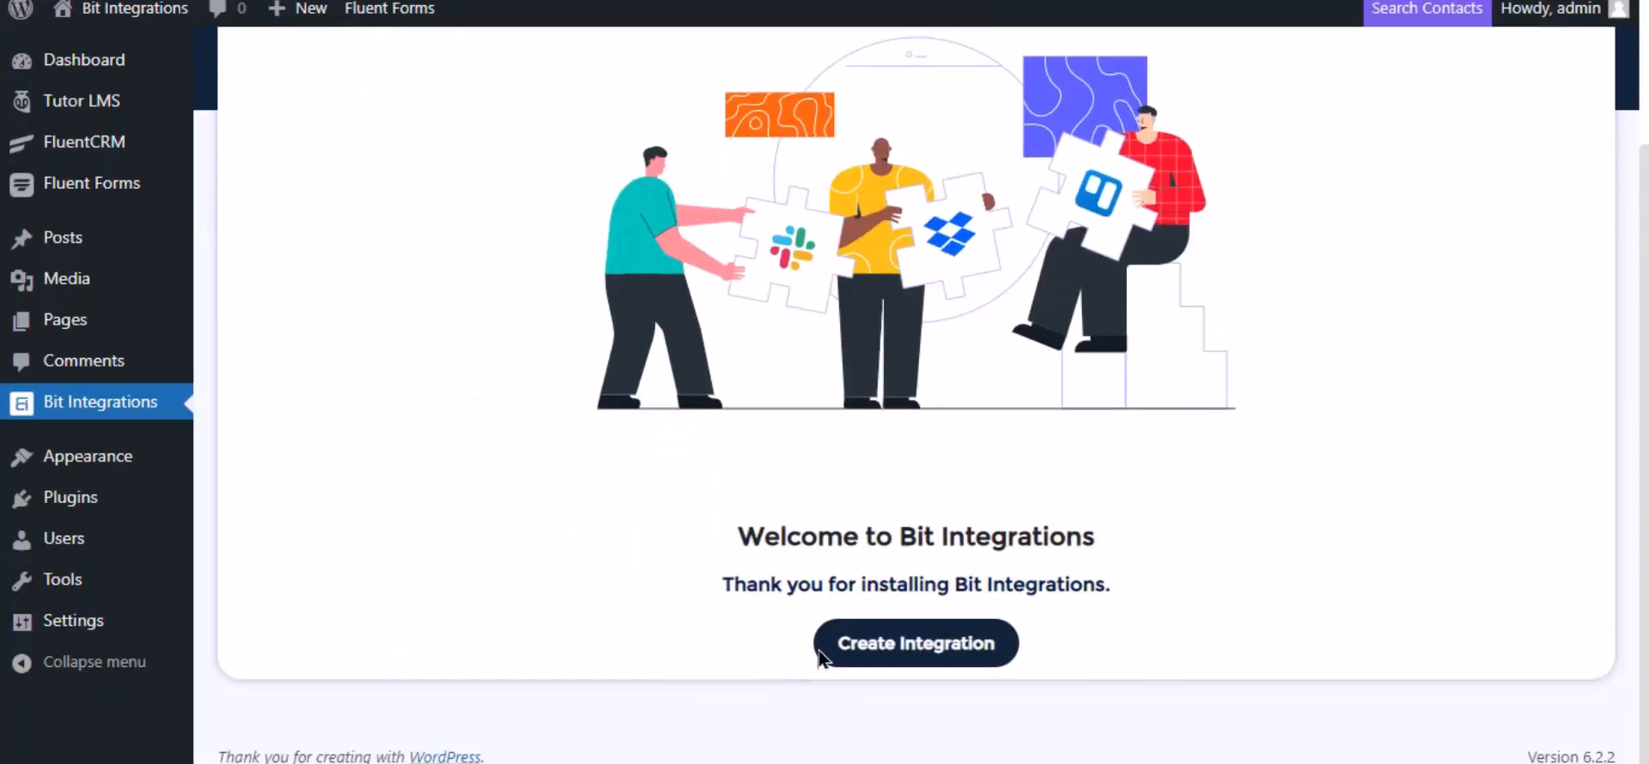
pyautogui.click(890, 661)
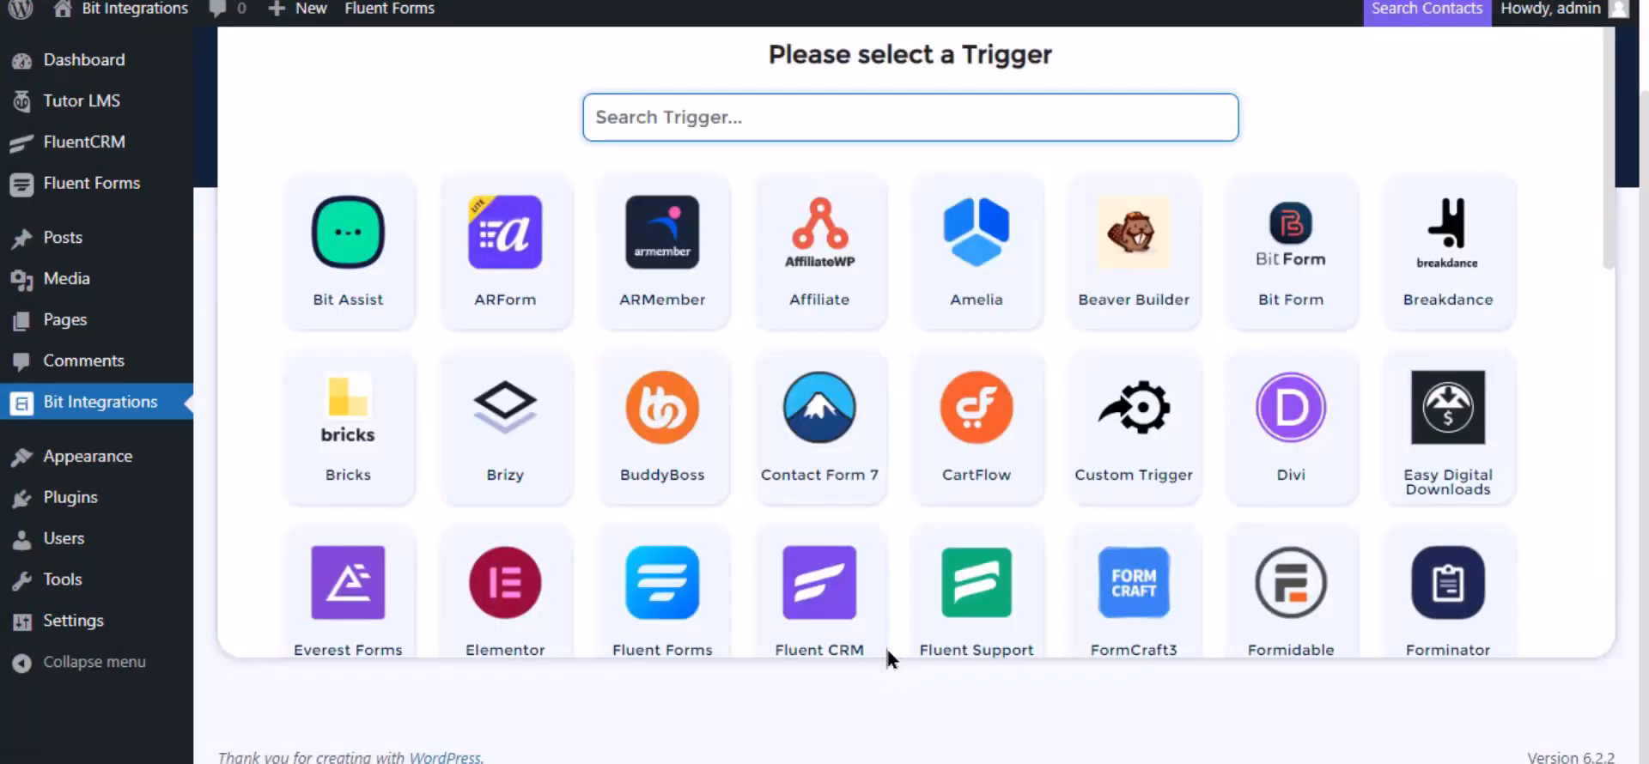
pyautogui.write('tu')
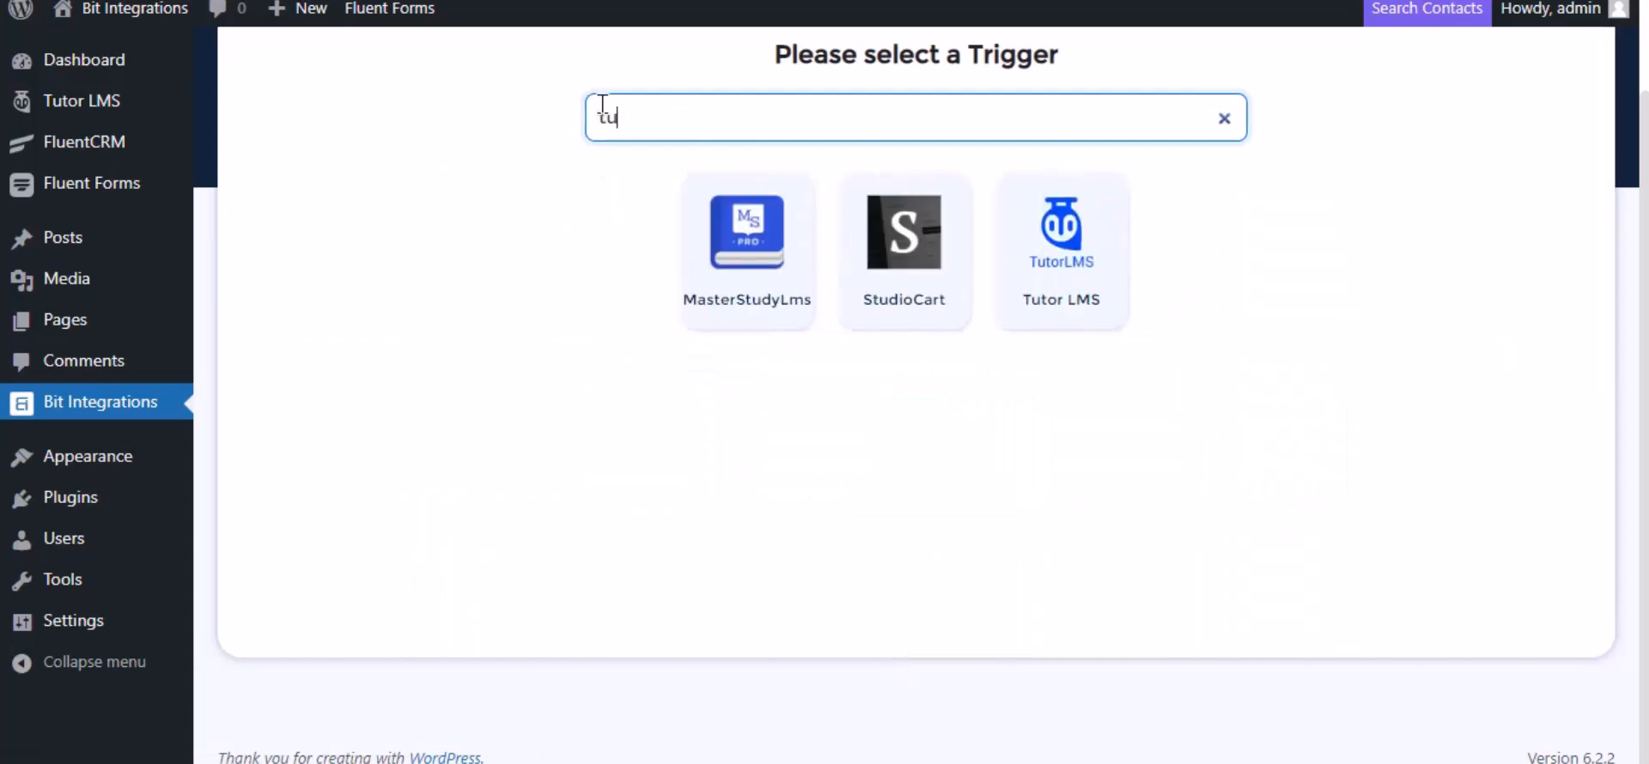
pyautogui.click(1110, 266)
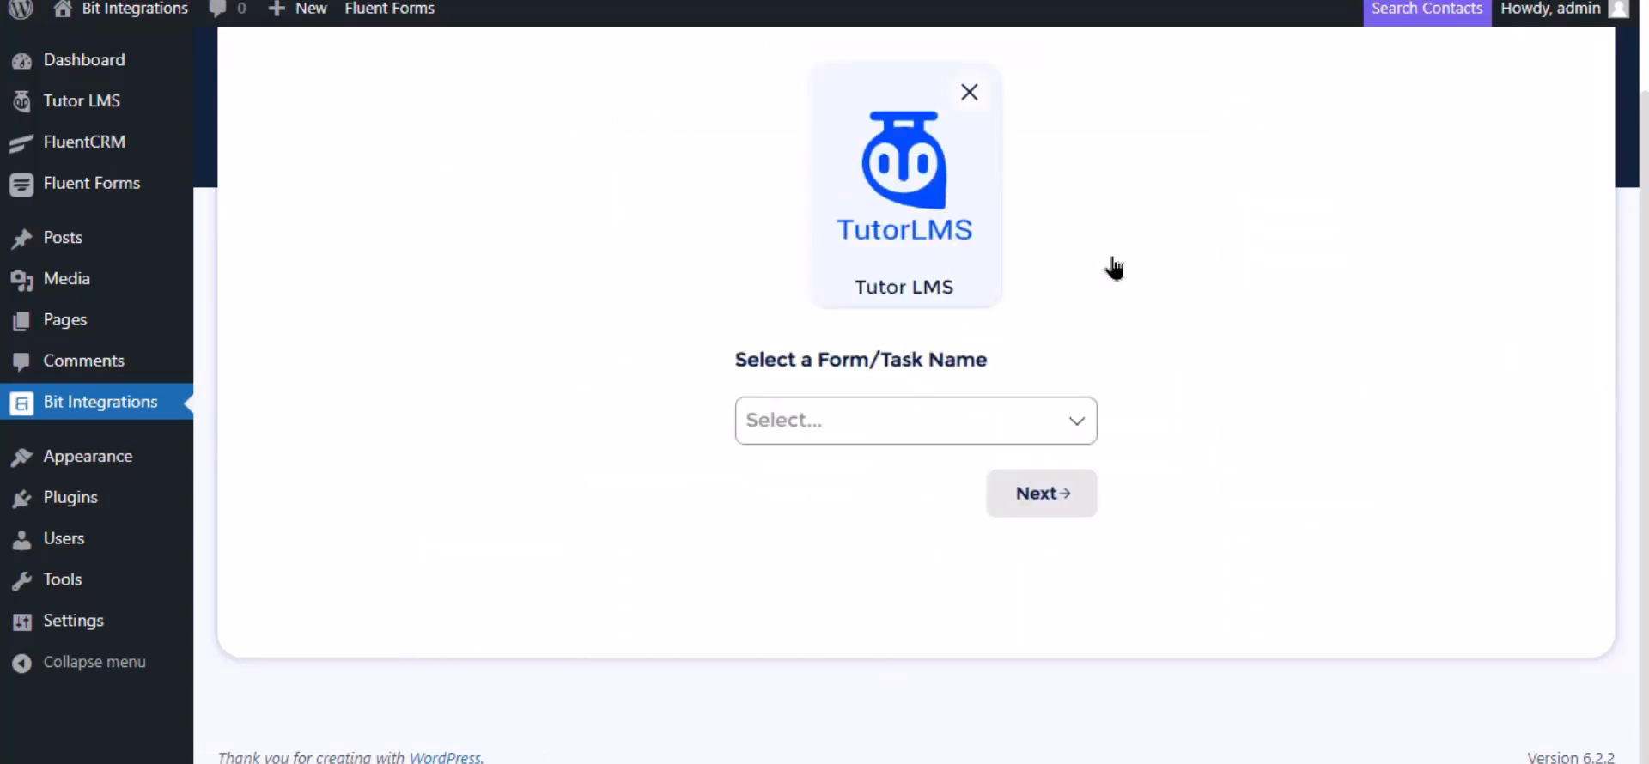
# Set the trigger task to Complete a course for Any Course, and choose Trello as the action
pyautogui.click(826, 420)
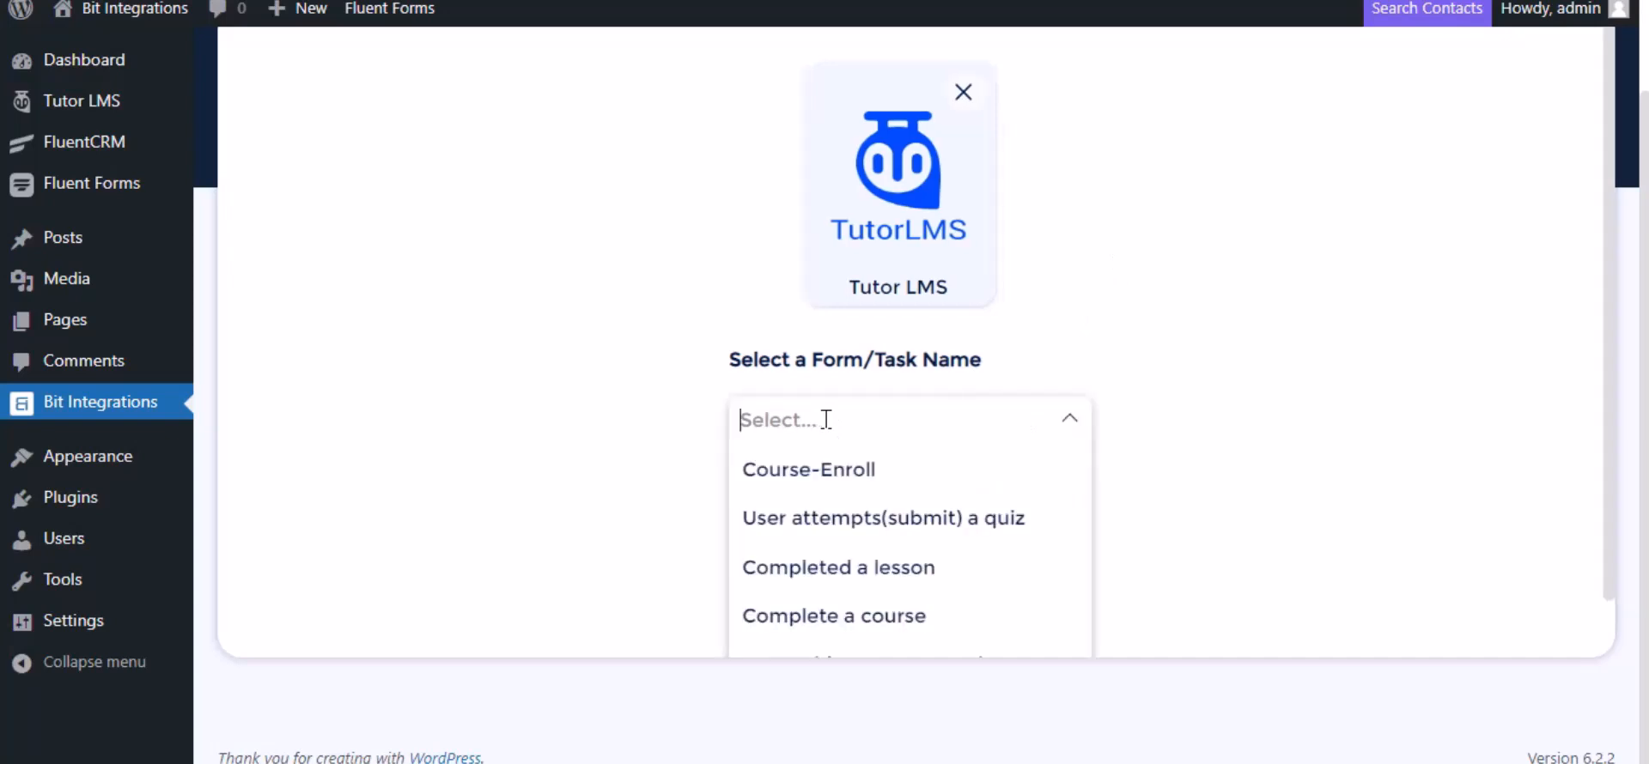
pyautogui.click(822, 618)
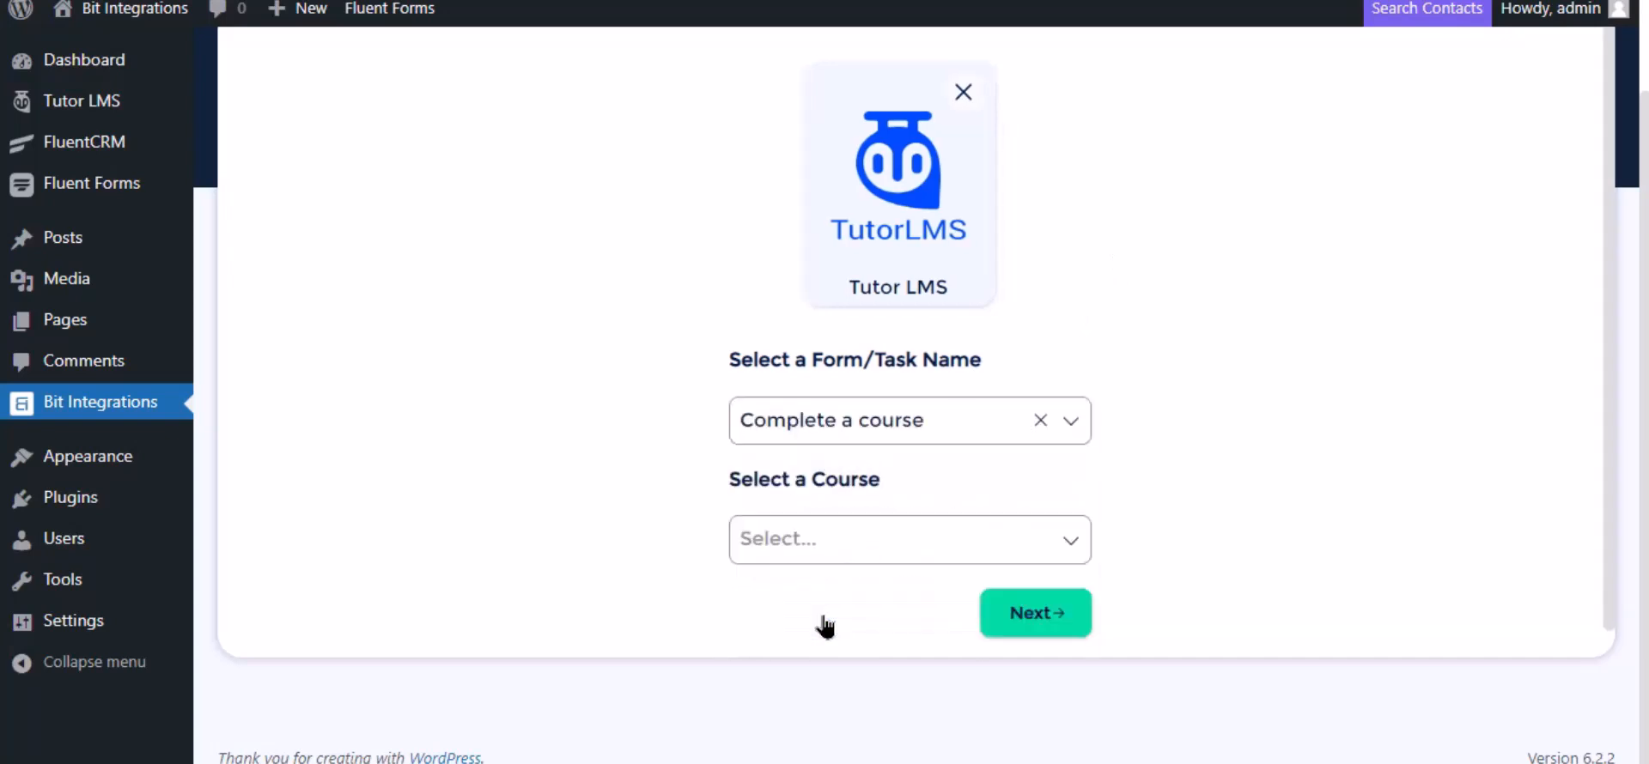
pyautogui.scroll(-1, 987, 412)
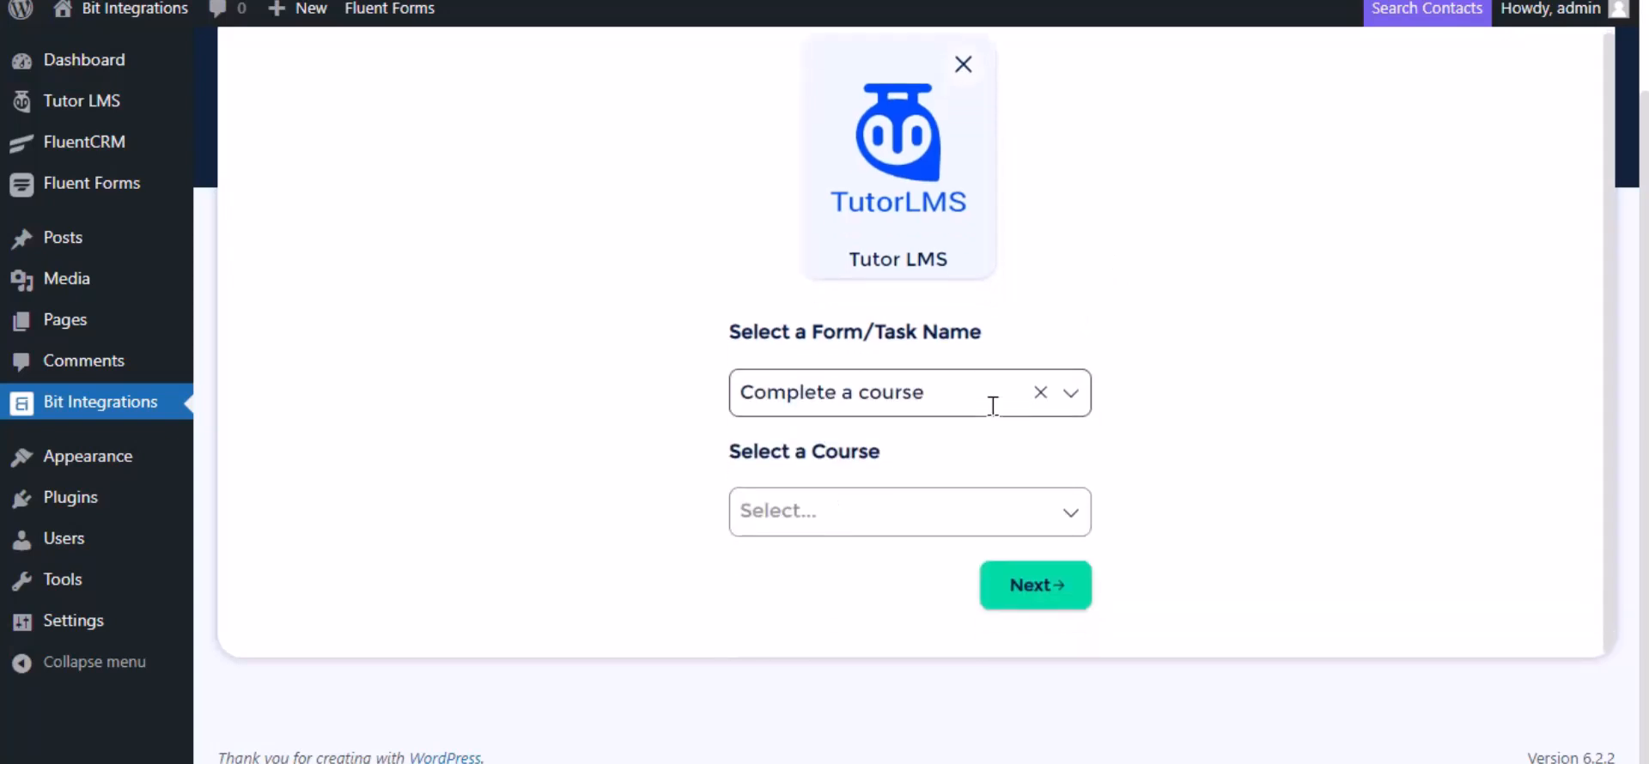
pyautogui.click(864, 509)
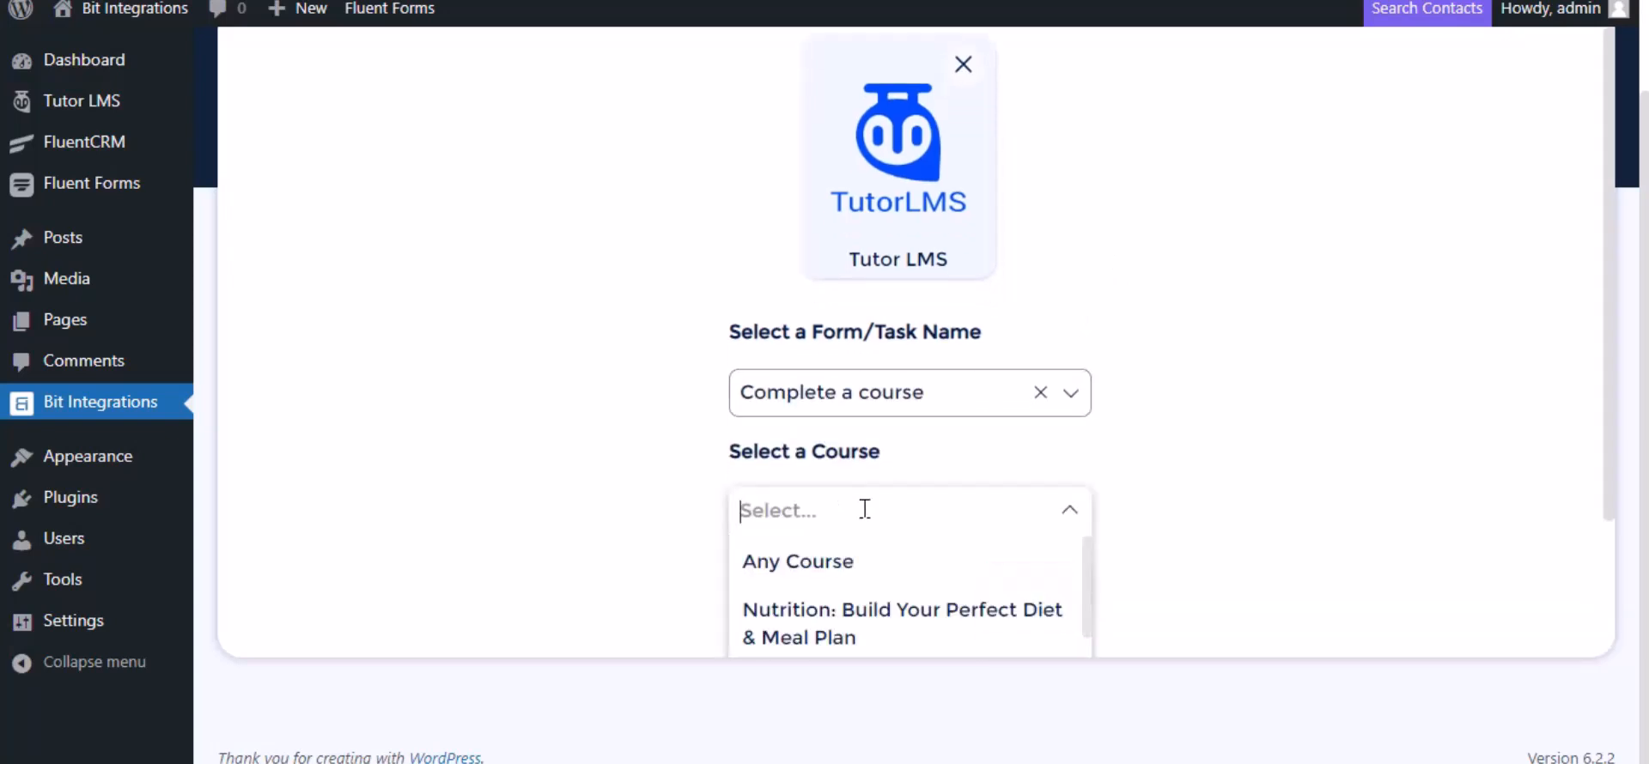
pyautogui.click(842, 561)
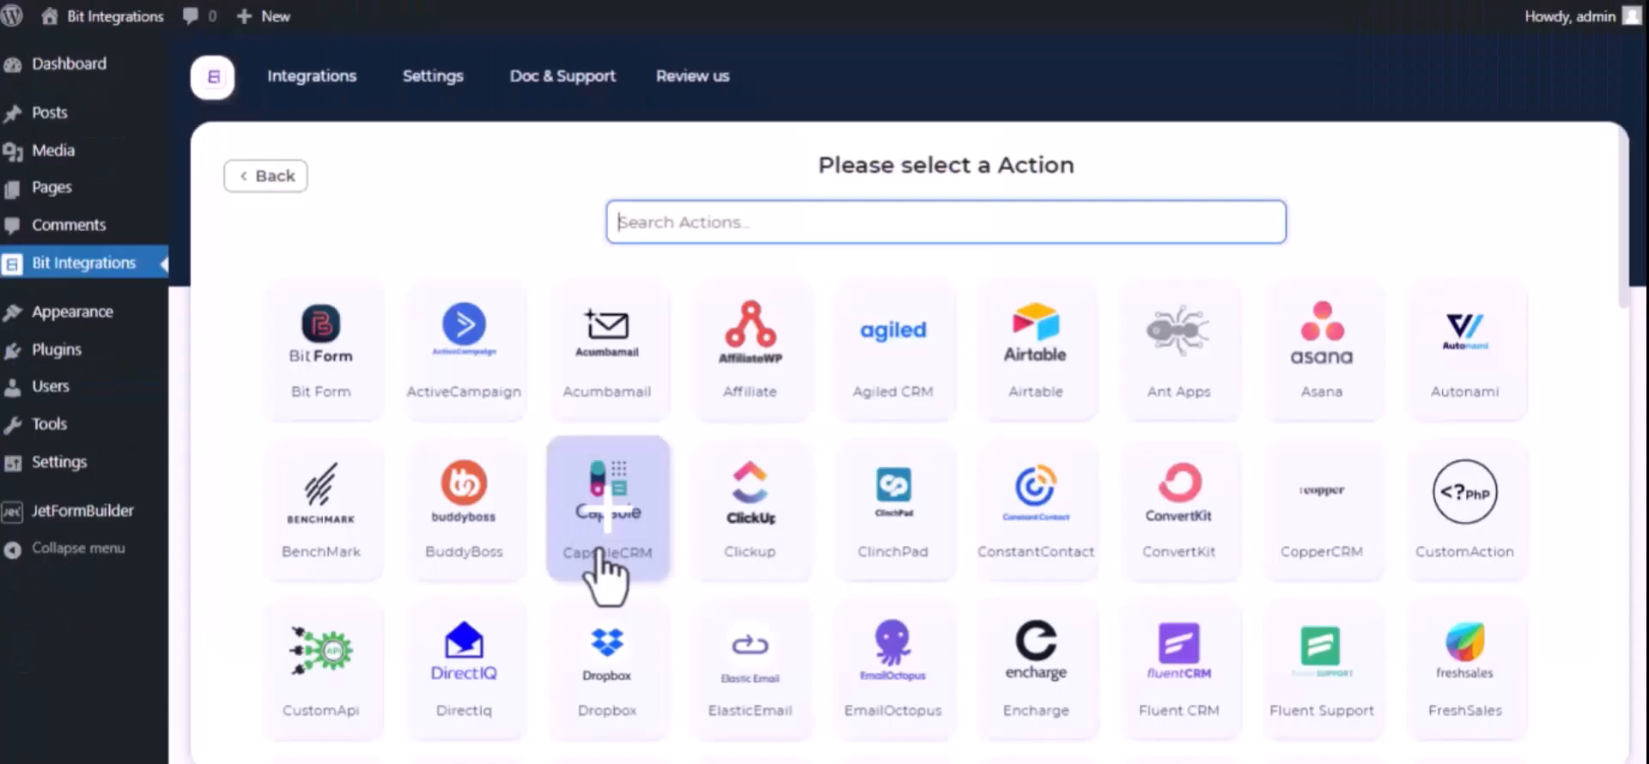
pyautogui.write('trel')
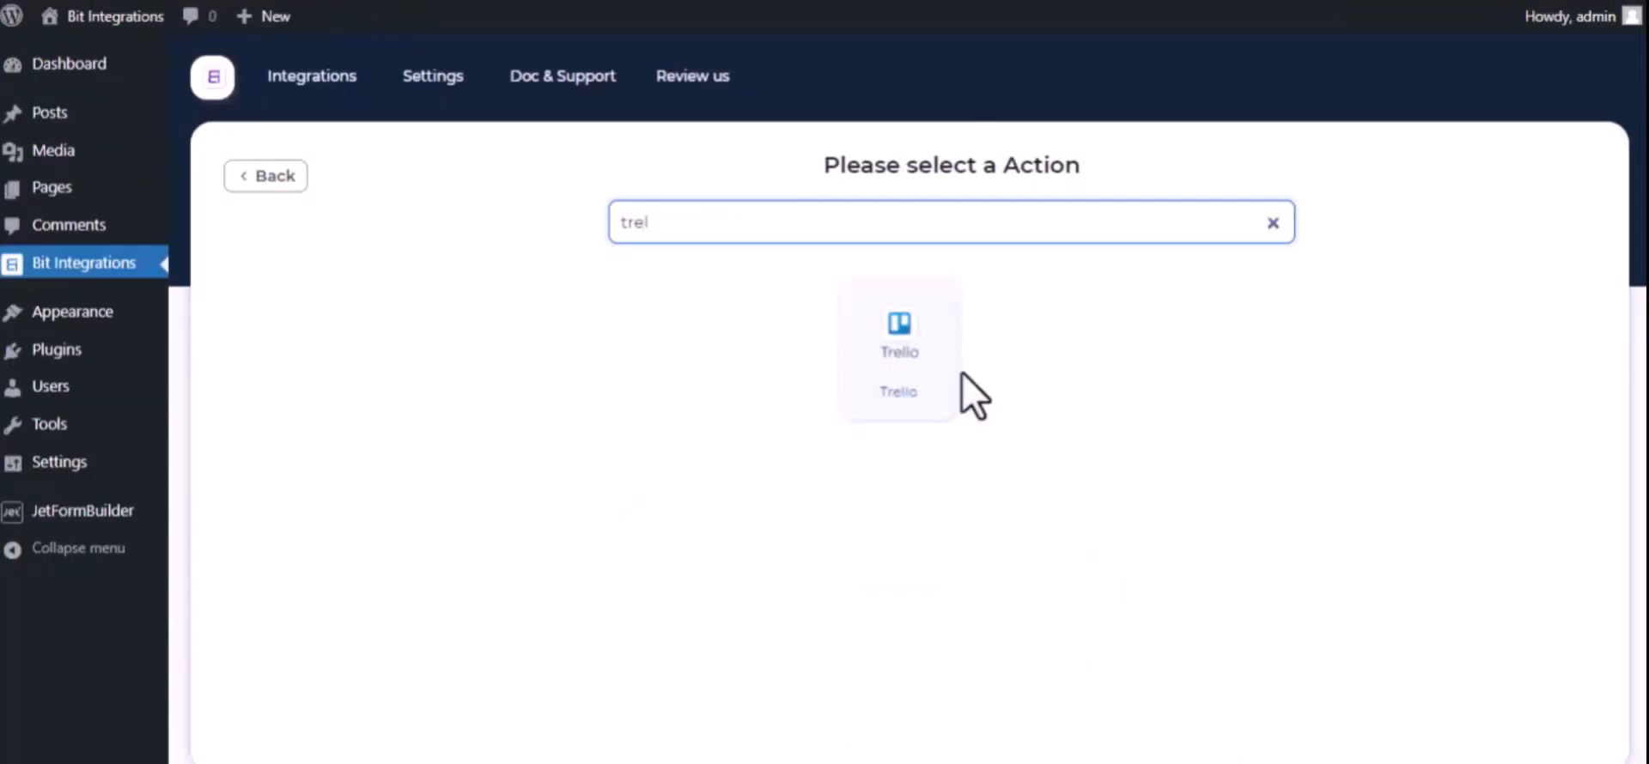
pyautogui.click(929, 397)
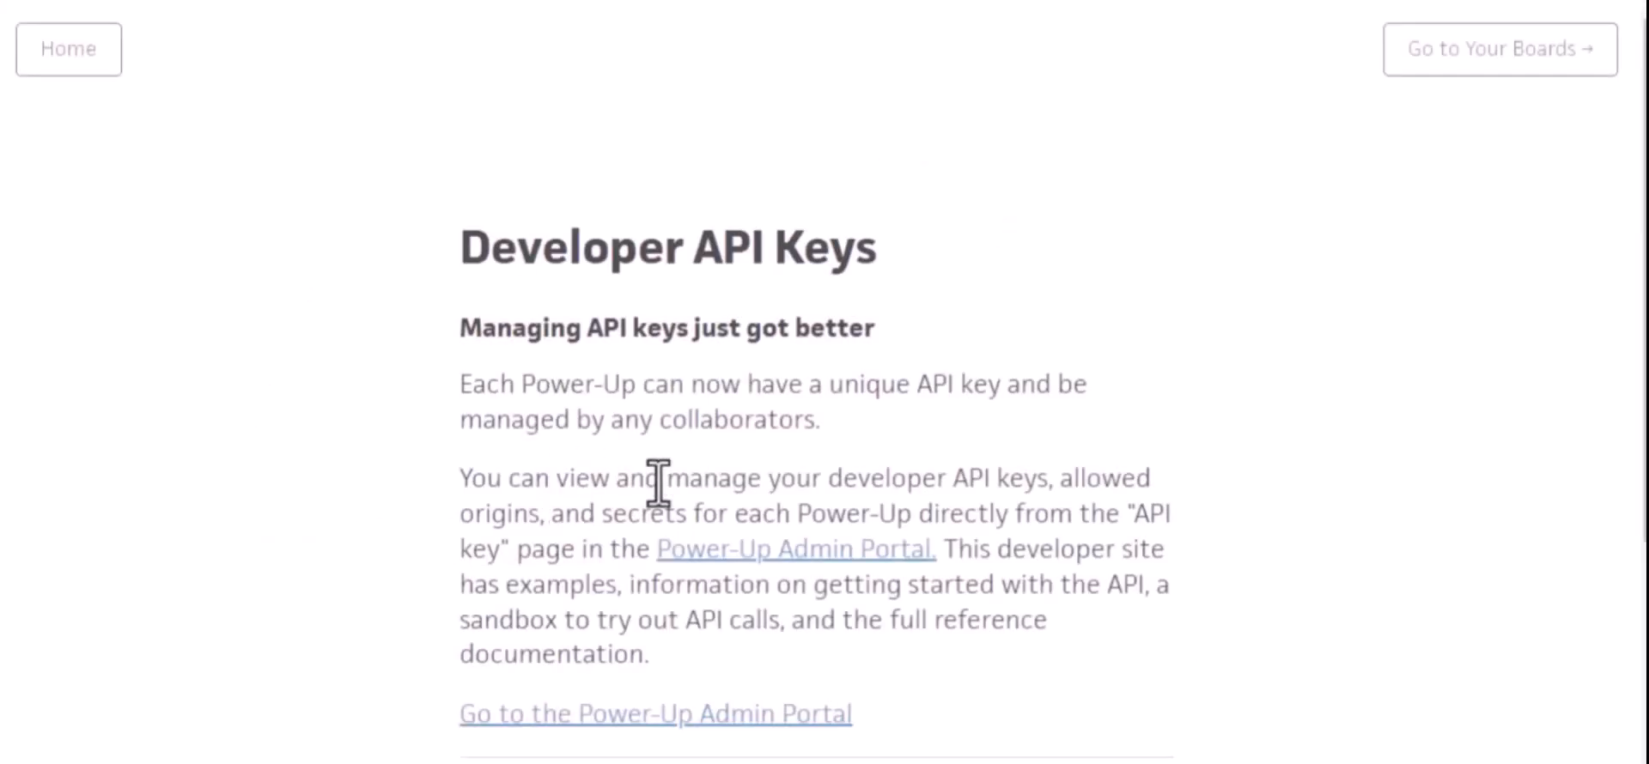
# Open Trello's Power-Up Admin Portal and agree to the Trello Developer Terms
pyautogui.click(812, 552)
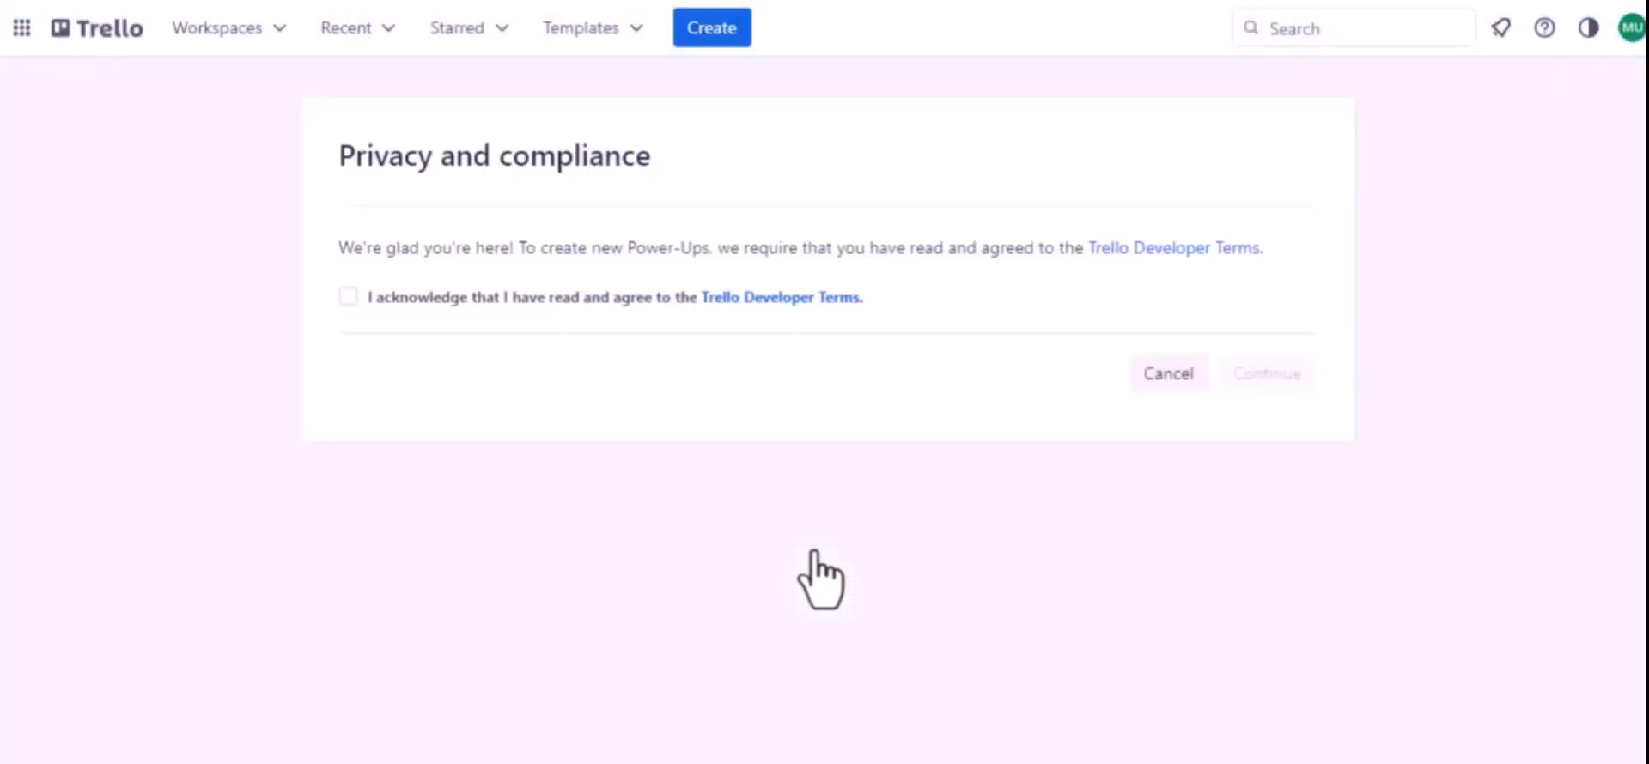
pyautogui.click(346, 297)
pyautogui.click(1233, 373)
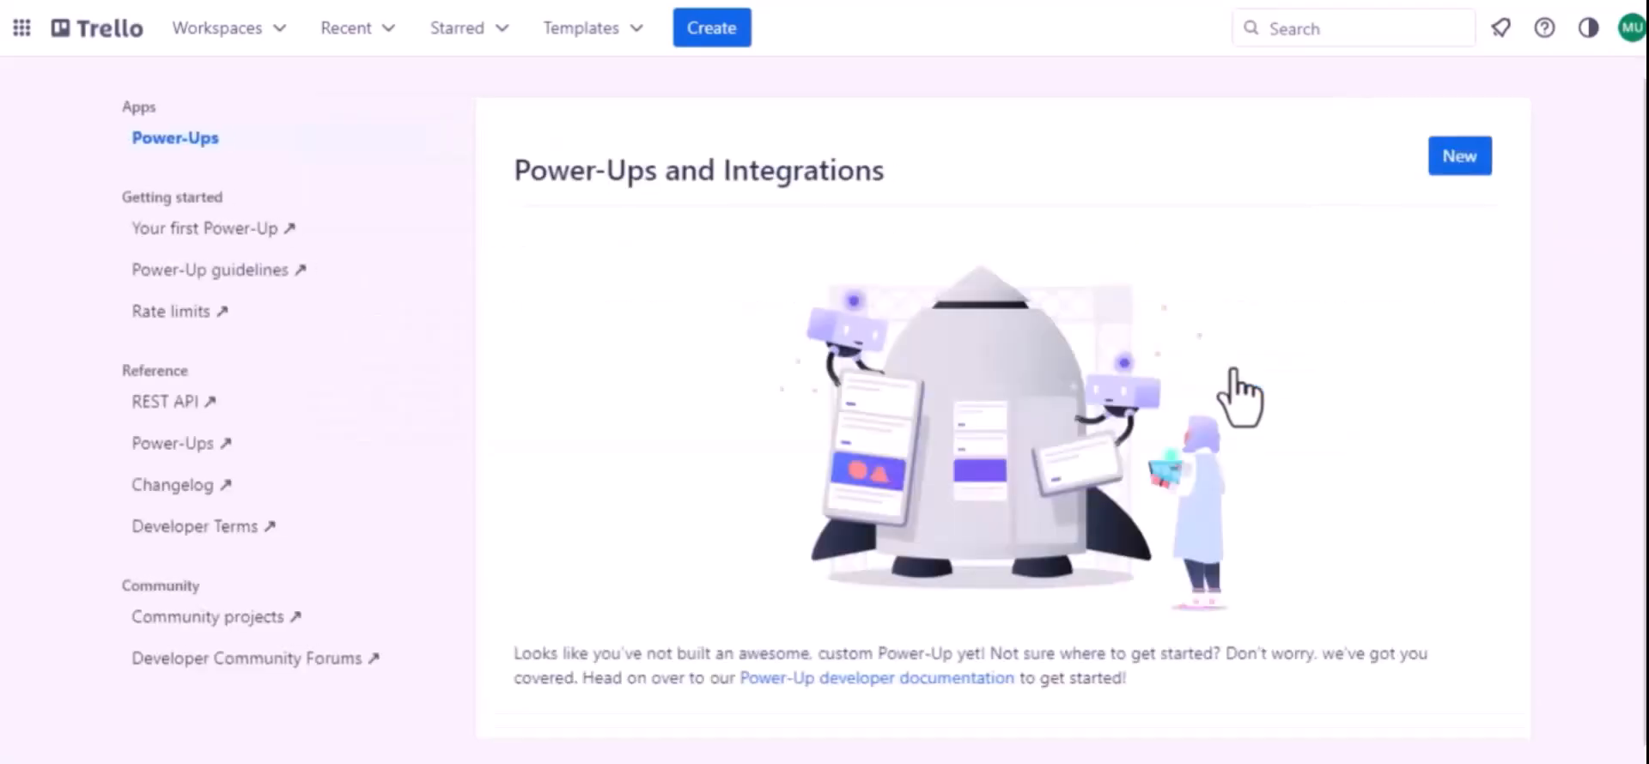
# Start a new Power-Up named "Jet Form Builder" and assign it to Trello Workspace
pyautogui.click(1462, 163)
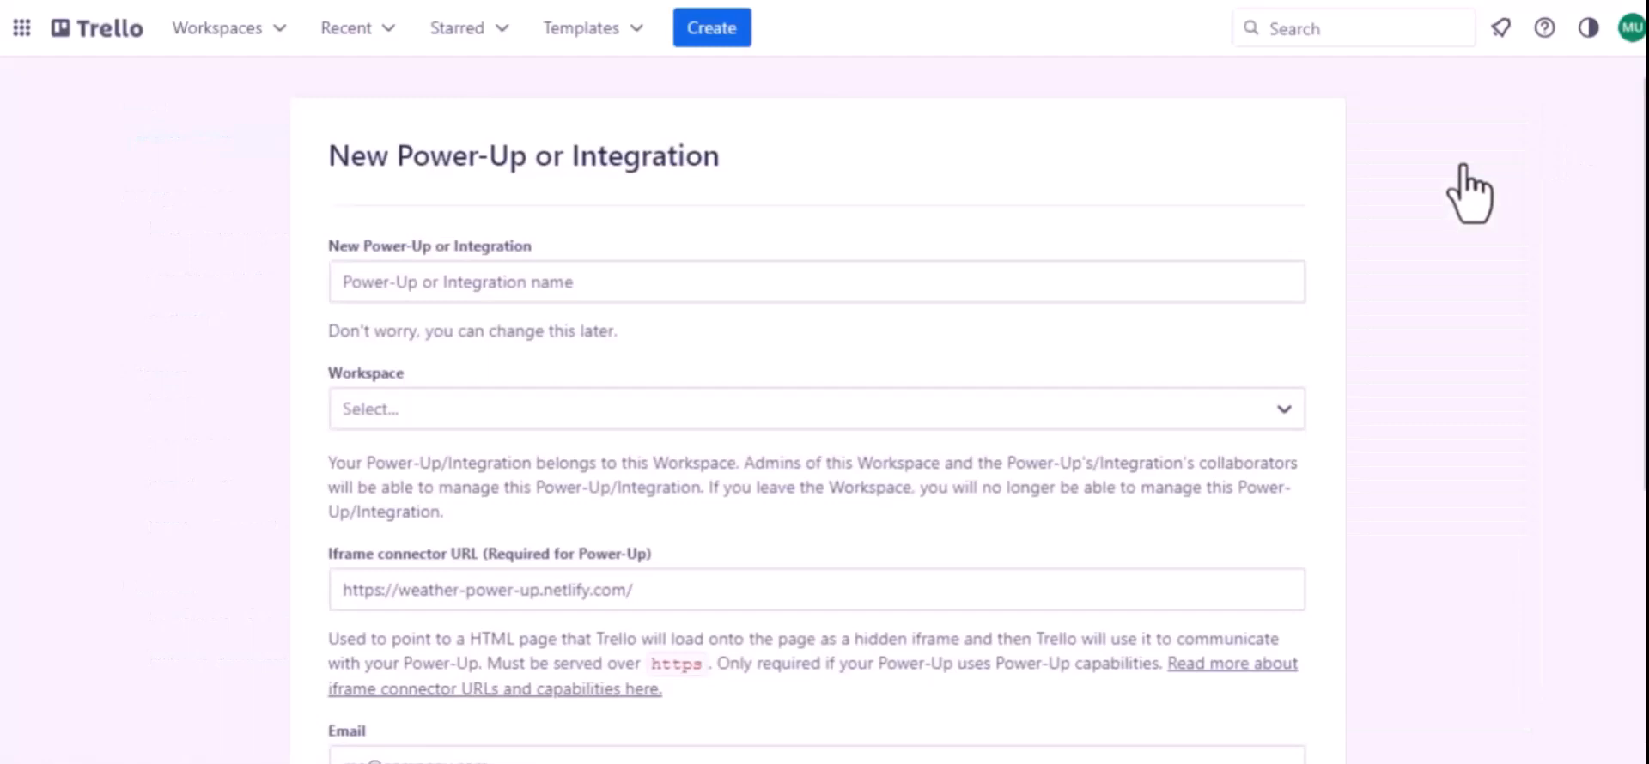
pyautogui.click(513, 283)
pyautogui.write('Jet Form Buider')
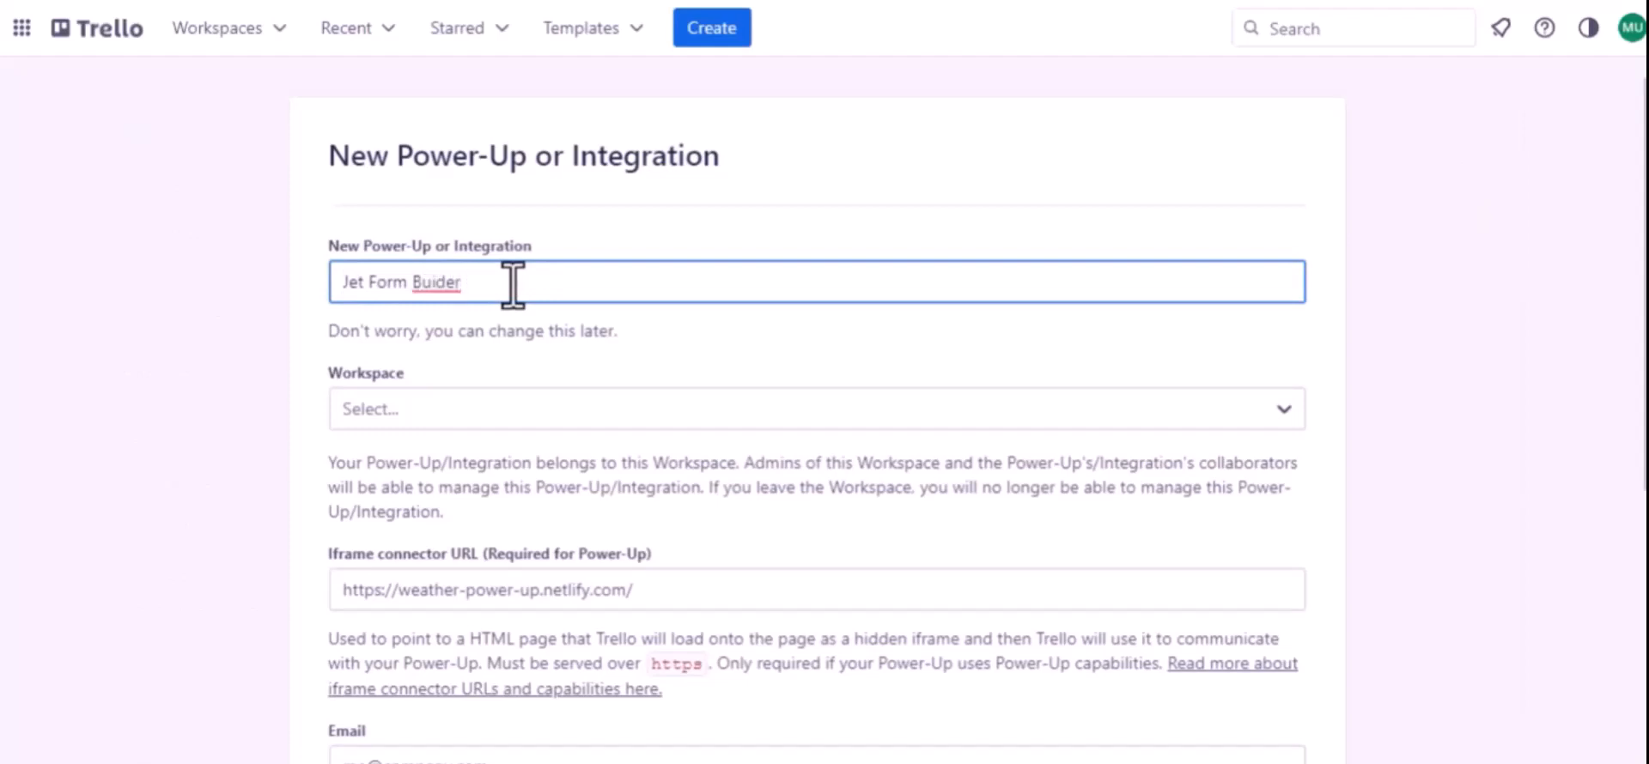
pyautogui.click(435, 280)
pyautogui.write('l')
pyautogui.click(429, 409)
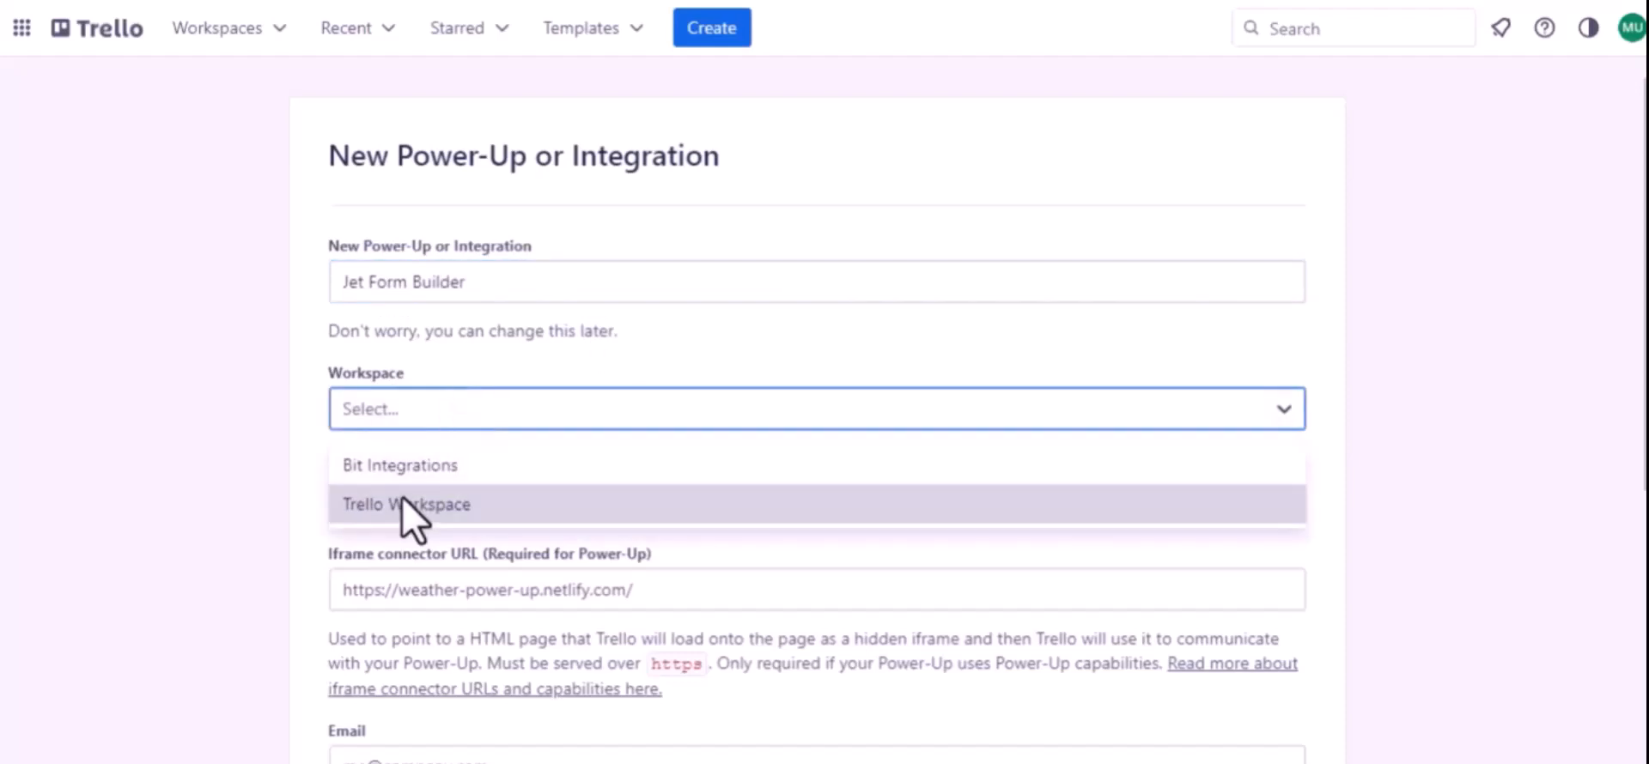
pyautogui.click(421, 505)
# Fill in the company's support e-mail as both the Power-Up's email and its support contact
pyautogui.scroll(-1, 423, 515)
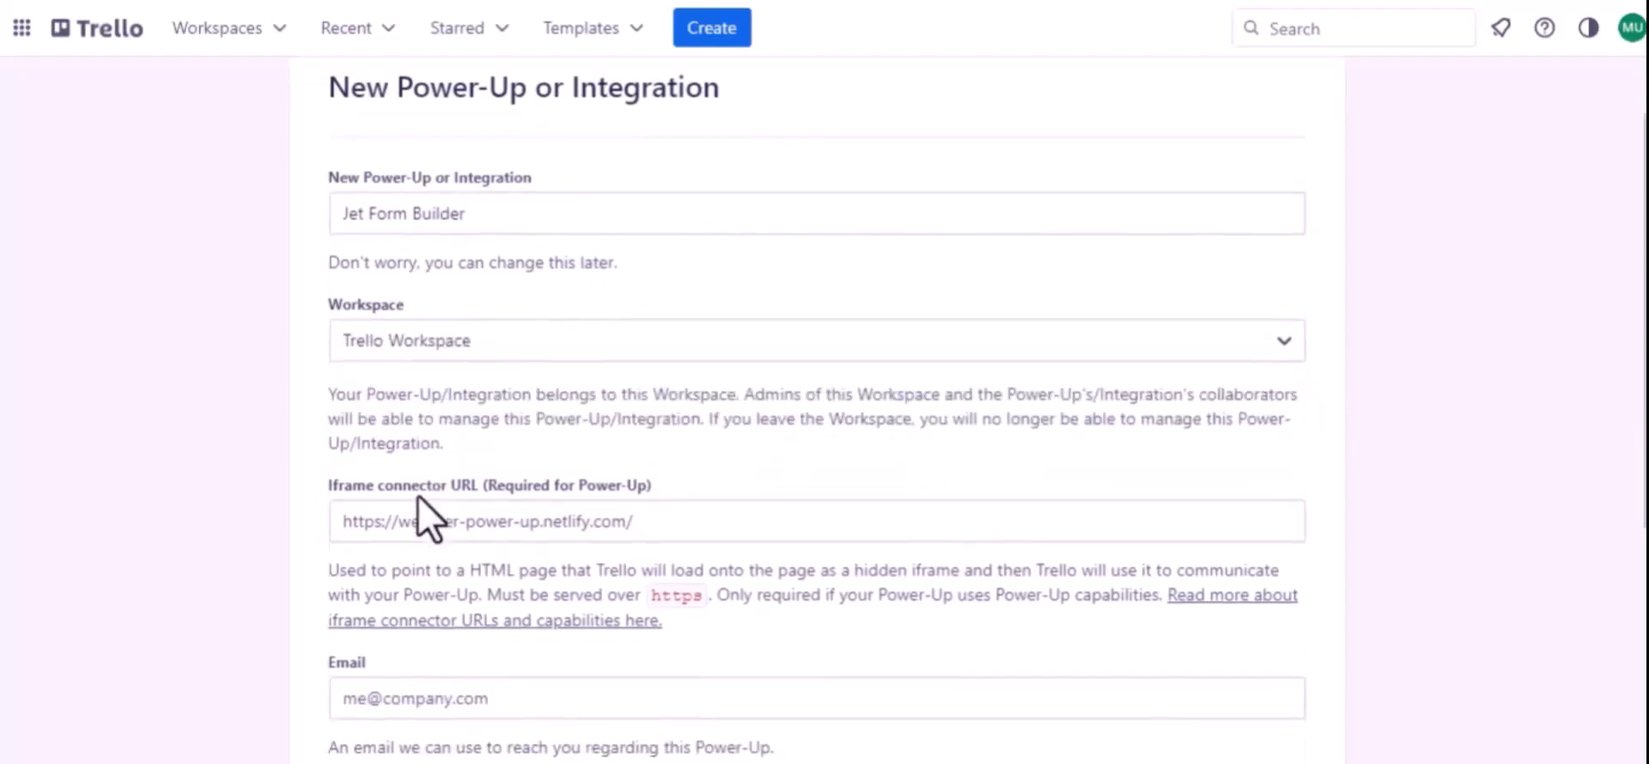
pyautogui.scroll(-2, 604, 479)
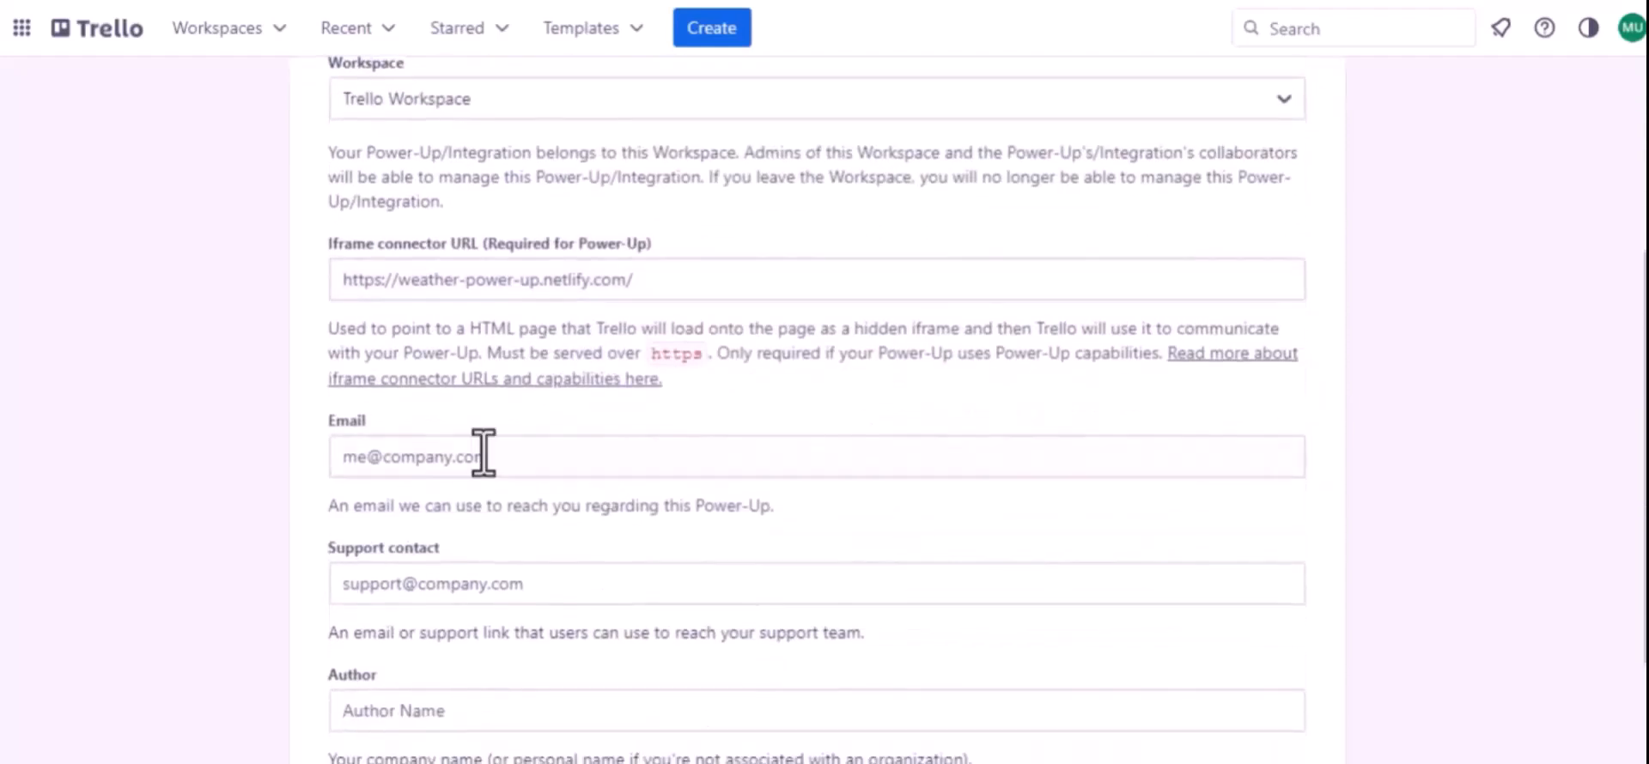
pyautogui.click(456, 467)
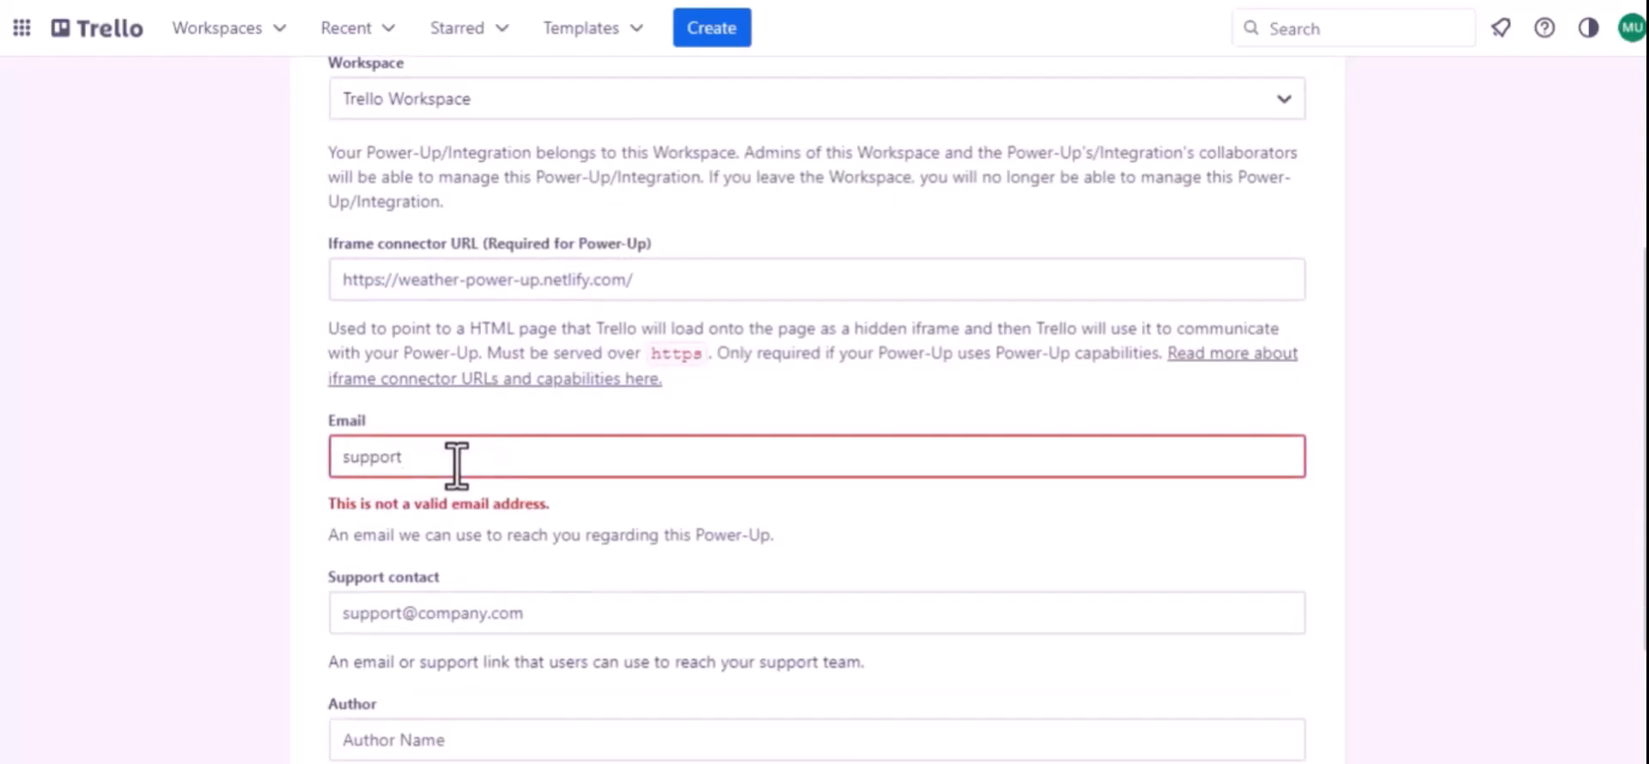
pyautogui.hotkey('ctrl', 'a')
pyautogui.hotkey('ctrl', 'c')
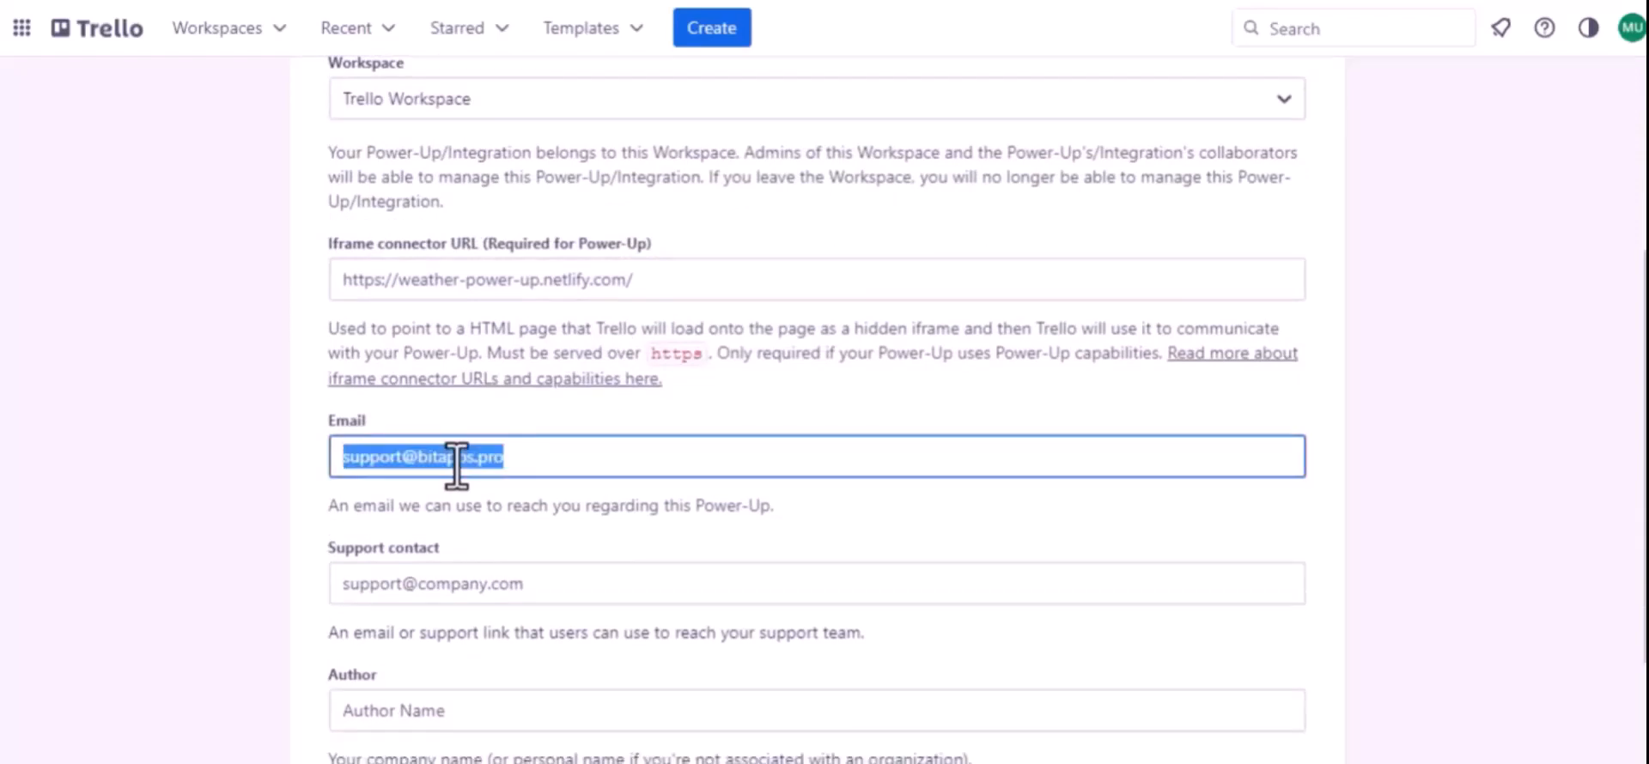
pyautogui.click(448, 584)
pyautogui.hotkey('ctrl', 'v')
pyautogui.scroll(-2, 448, 584)
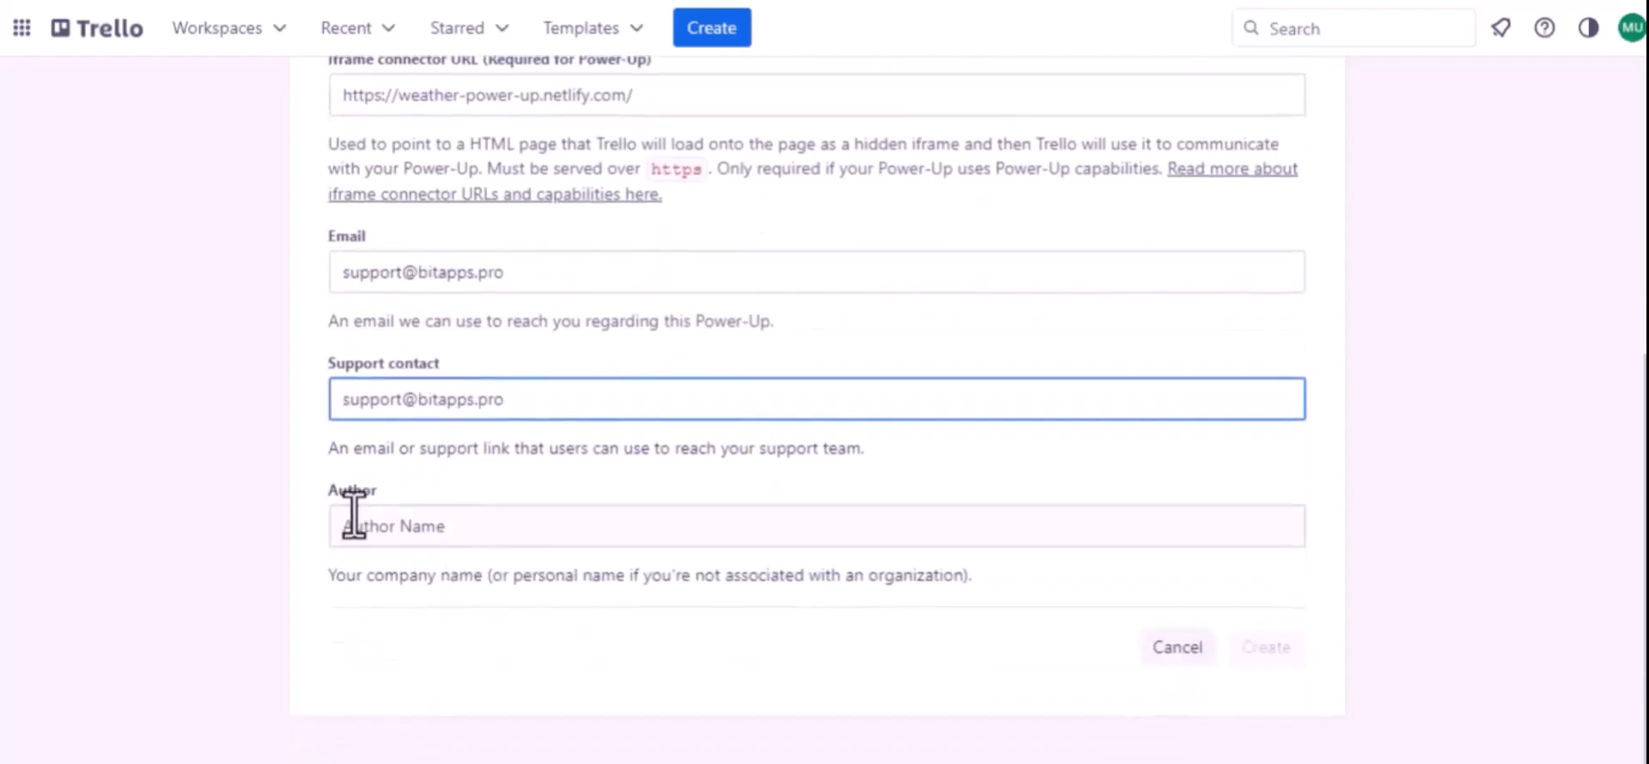
# Create the Power-Up with "Bit Apps" as the author and generate a new API key for it
pyautogui.click(367, 525)
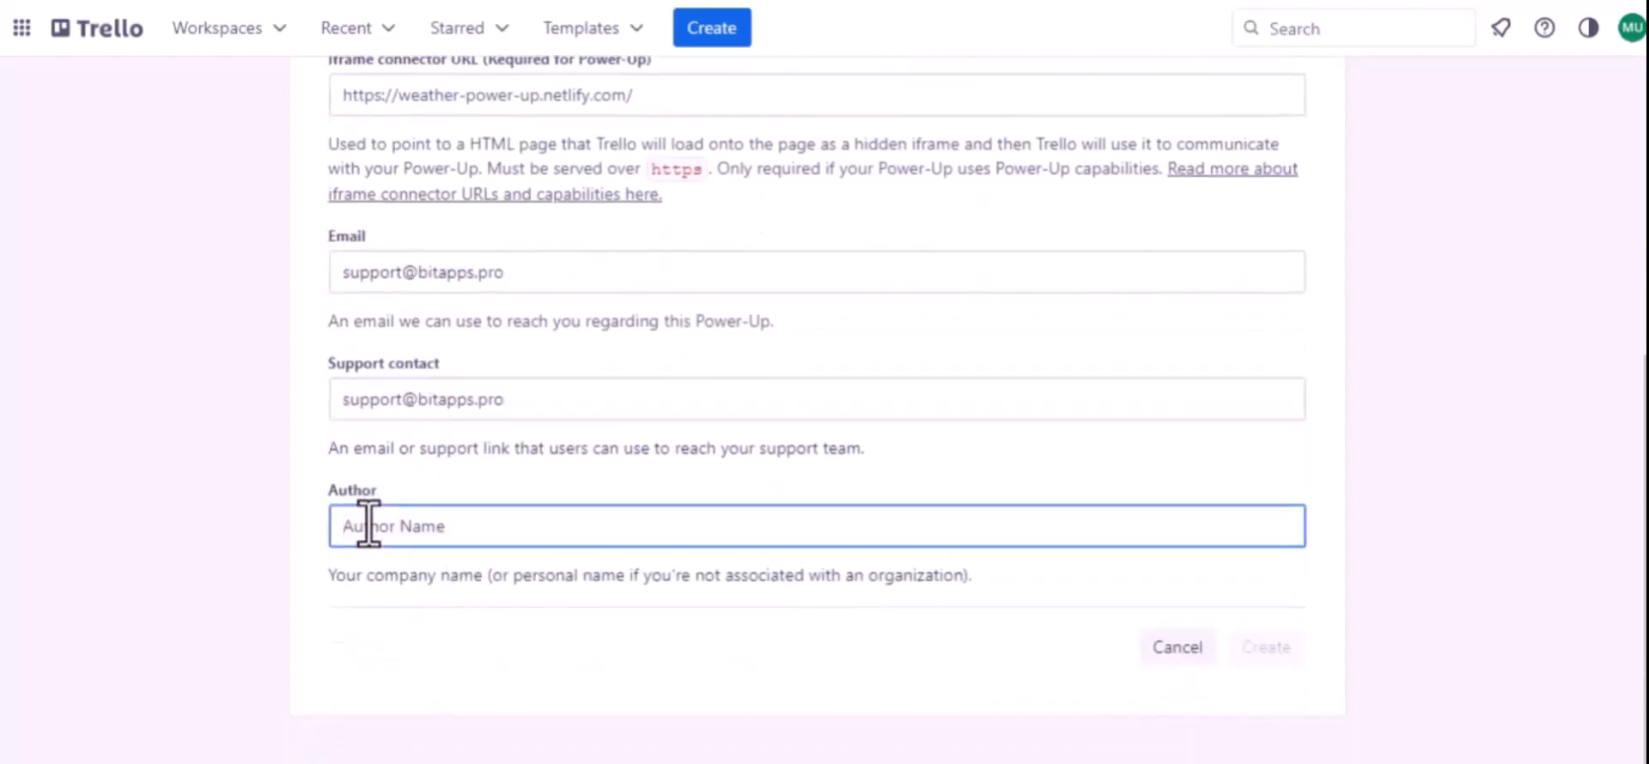
pyautogui.write('Bit')
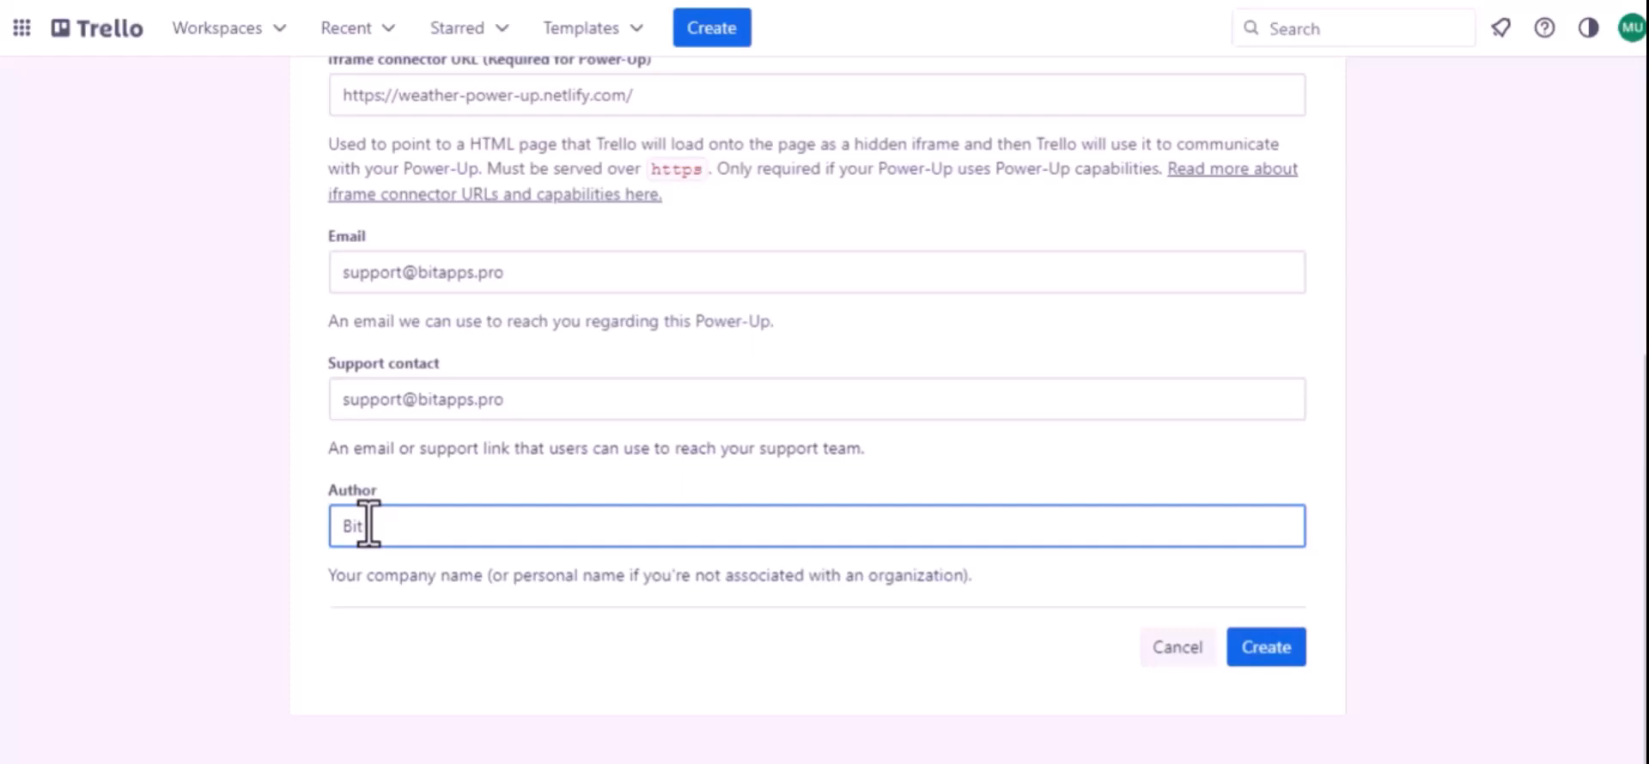
pyautogui.write(' Apps')
pyautogui.click(1263, 651)
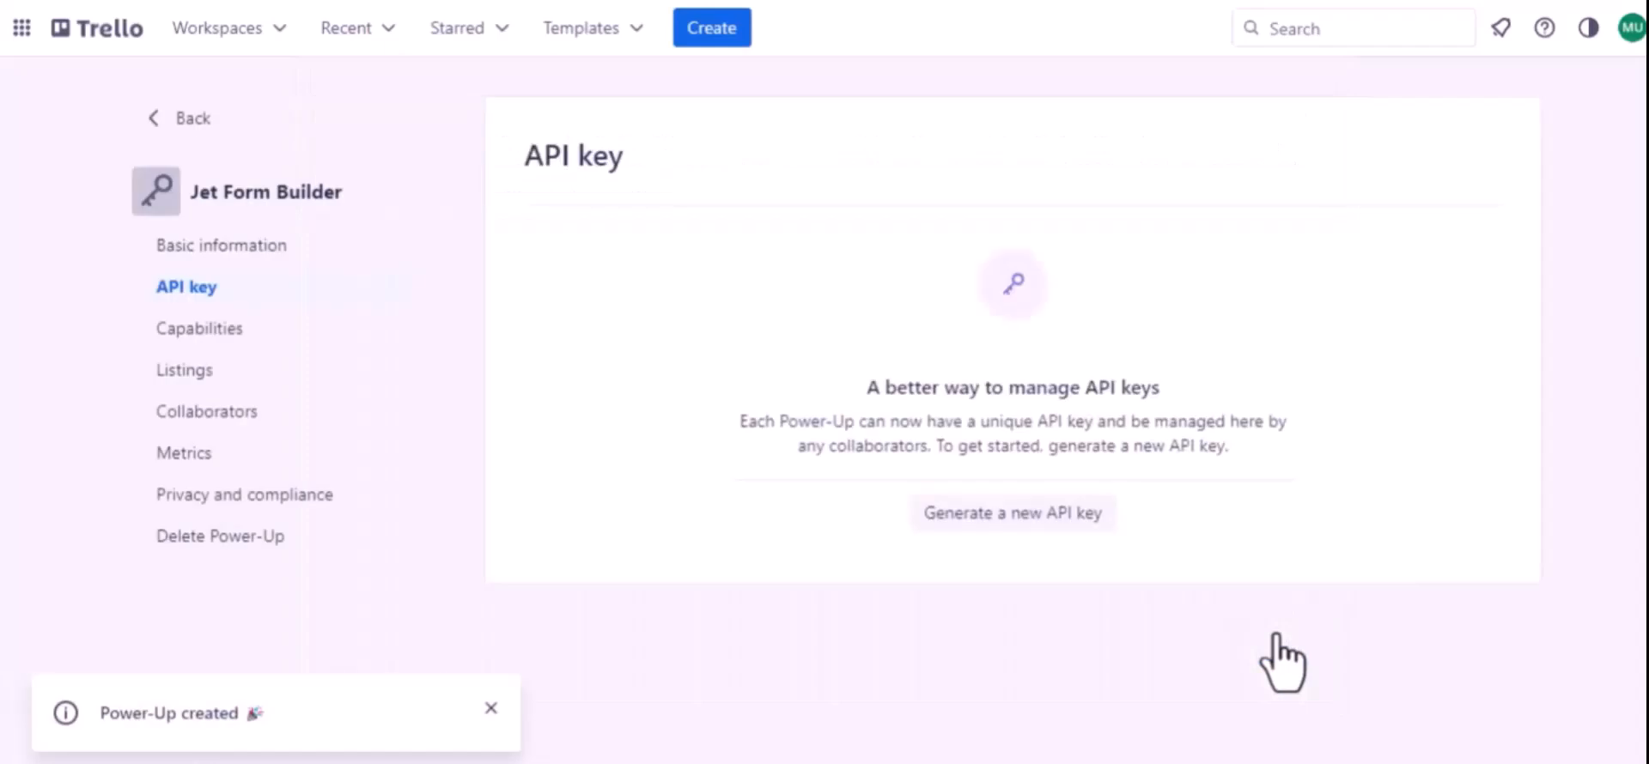
pyautogui.click(997, 517)
pyautogui.click(1092, 587)
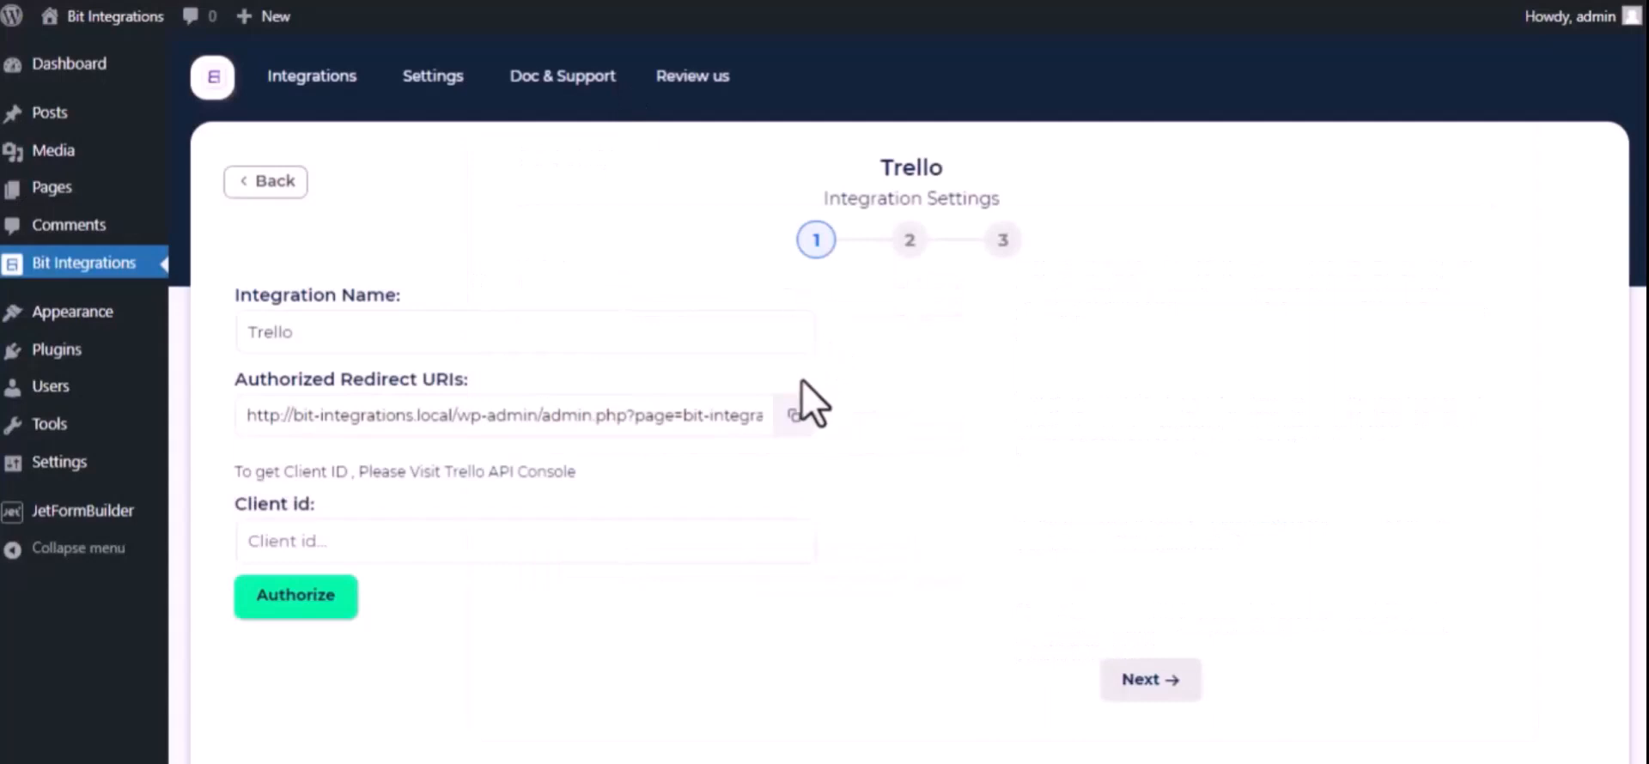
# Copy the authorized redirect URI from the Bit Integrations settings and add it to the Power-Up's allowed origins in Trello
pyautogui.click(793, 416)
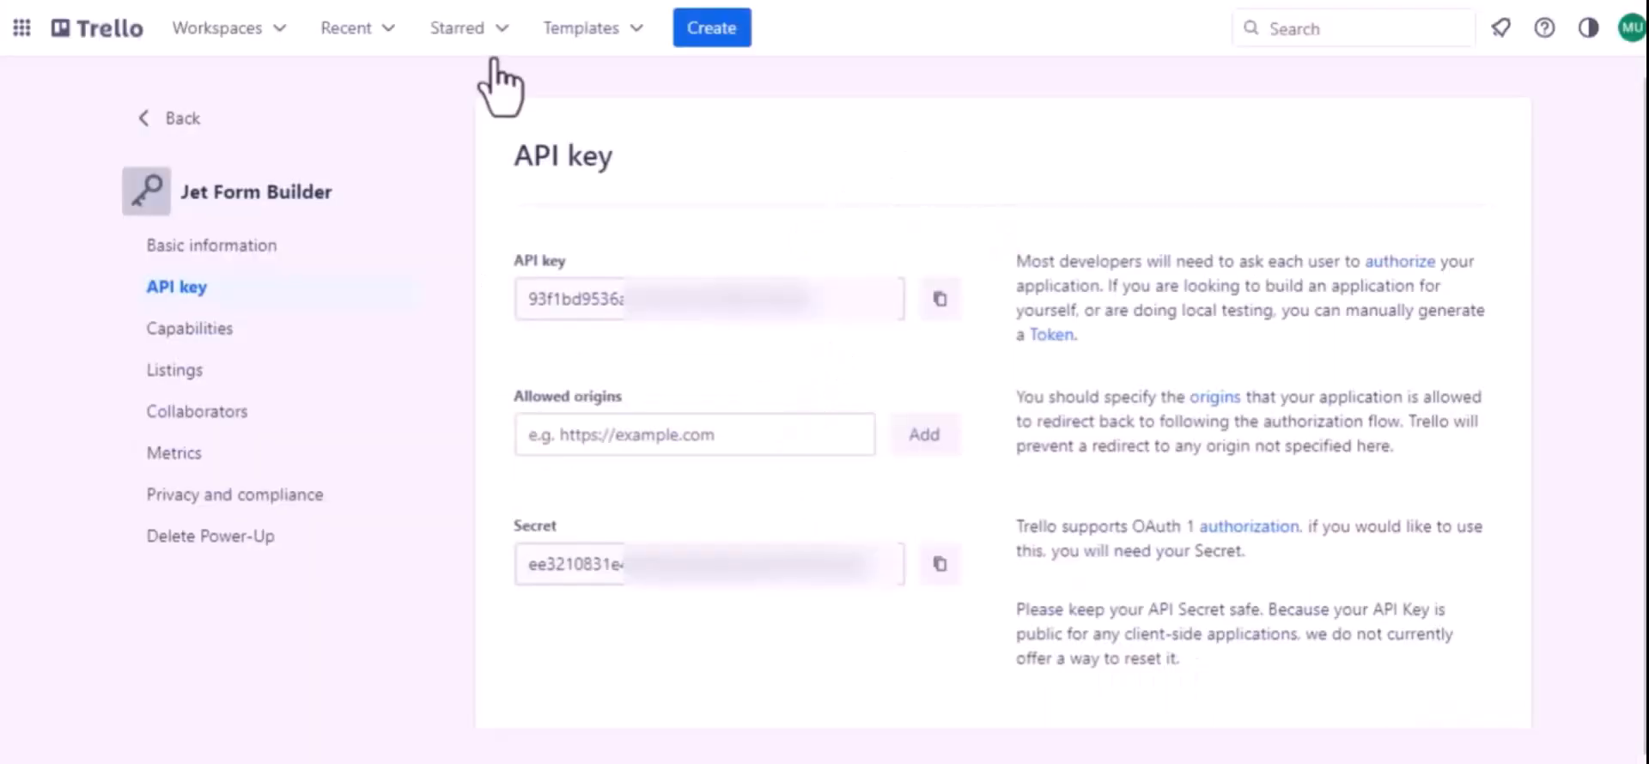
pyautogui.click(605, 436)
pyautogui.hotkey('ctrl', 'v')
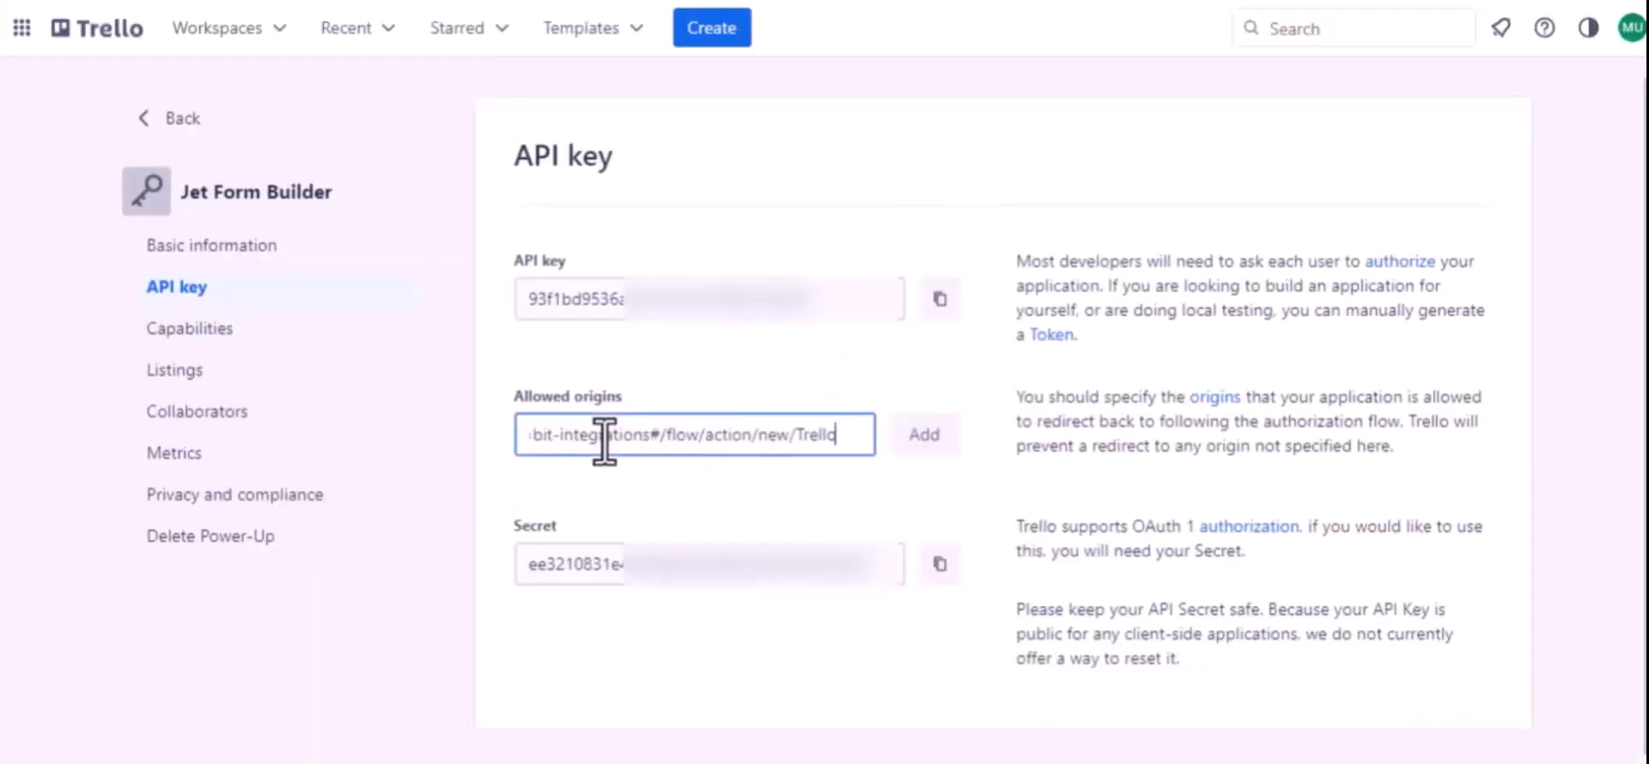
pyautogui.click(923, 464)
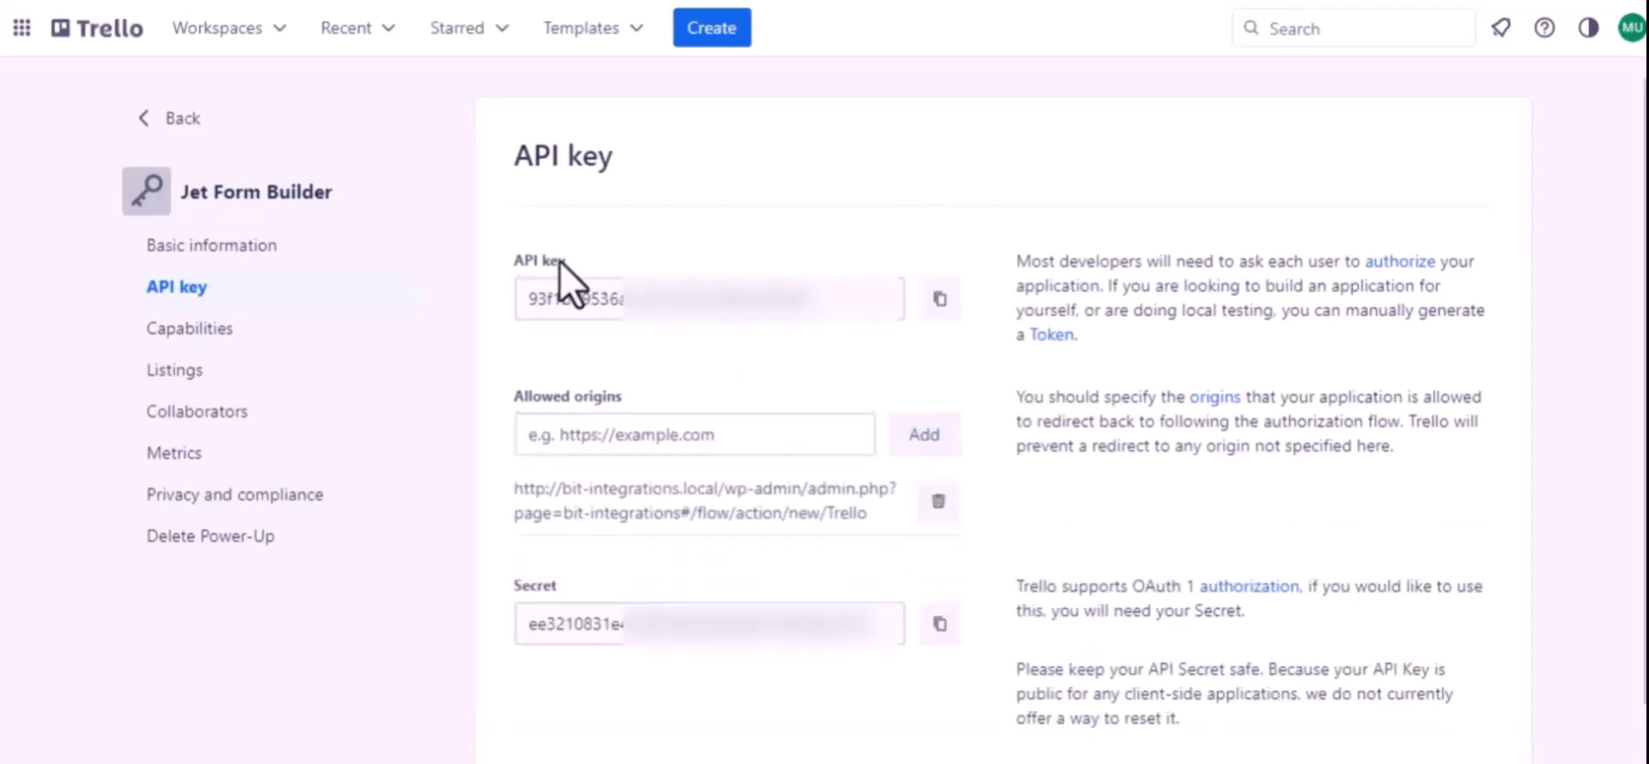
# Copy the Power-Up's API key and paste it as the client id in the Bit Integrations Trello settings
pyautogui.click(926, 310)
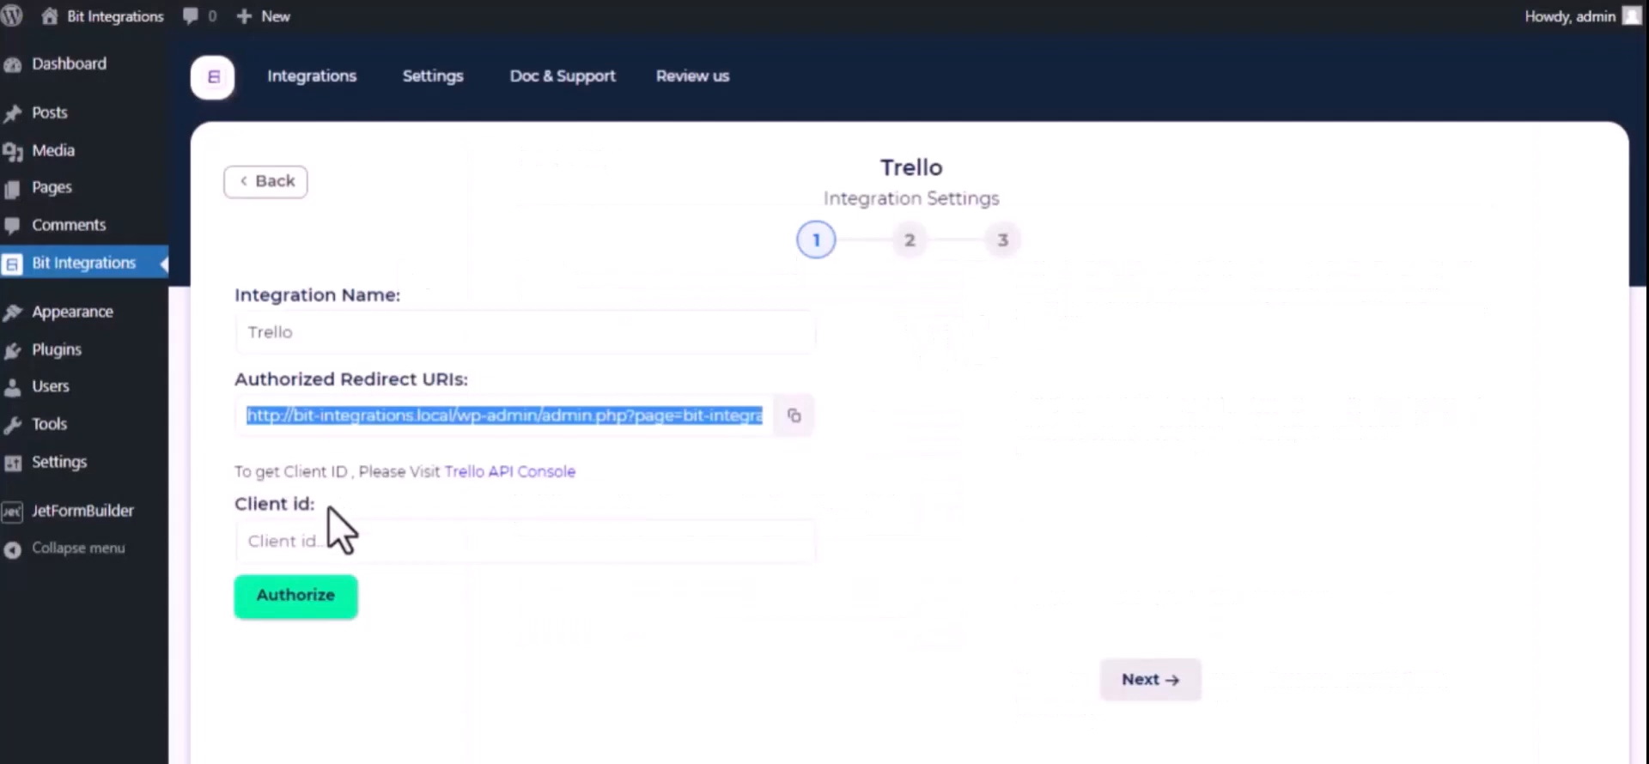
pyautogui.click(338, 541)
pyautogui.hotkey('ctrl', 'v')
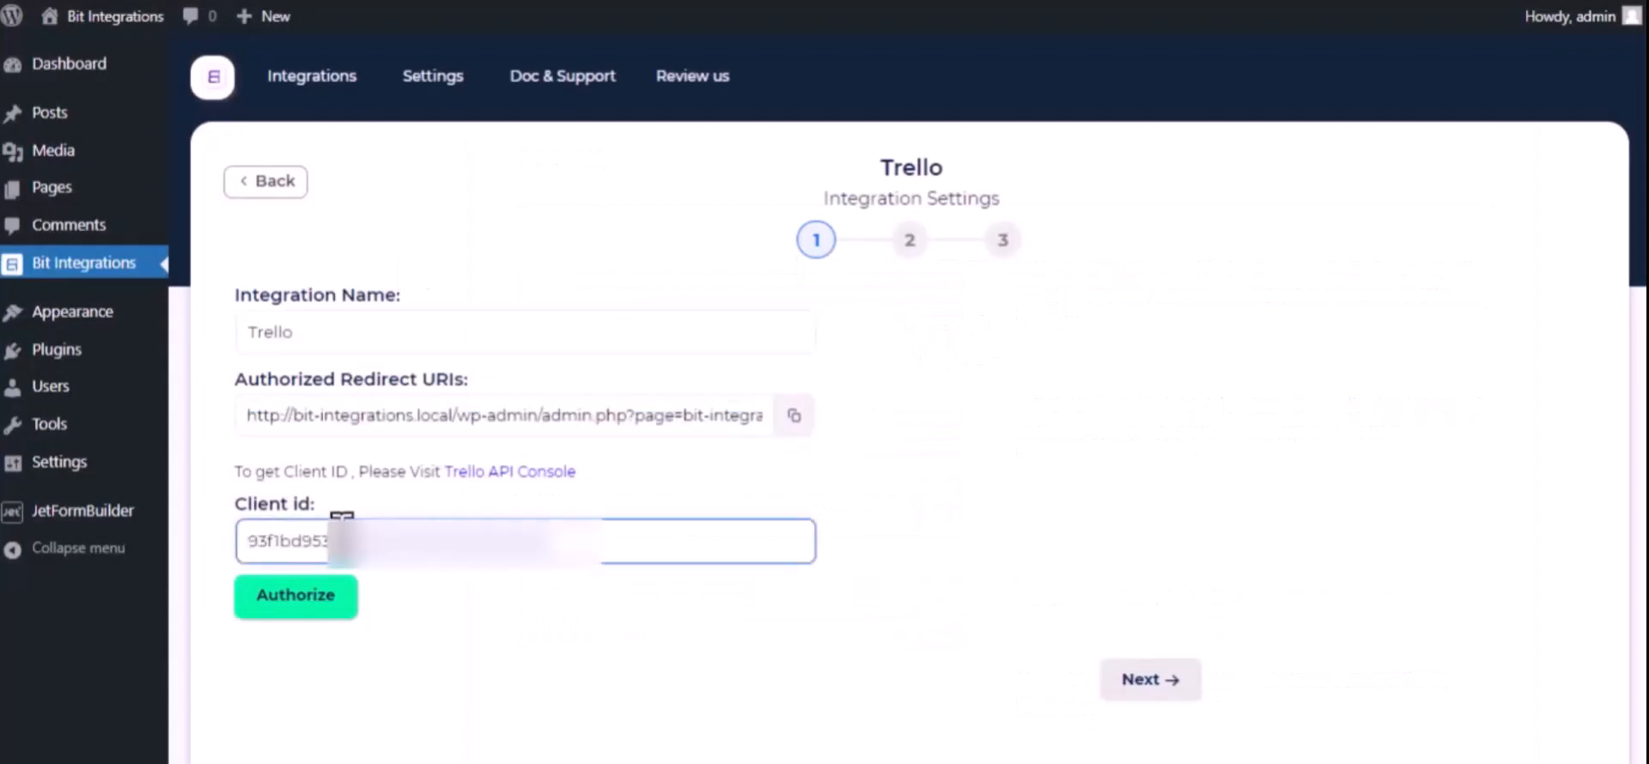
# Authorize the Trello connection by allowing Jet Form Builder access to the account, and proceed to the second integration settings stage
pyautogui.click(319, 601)
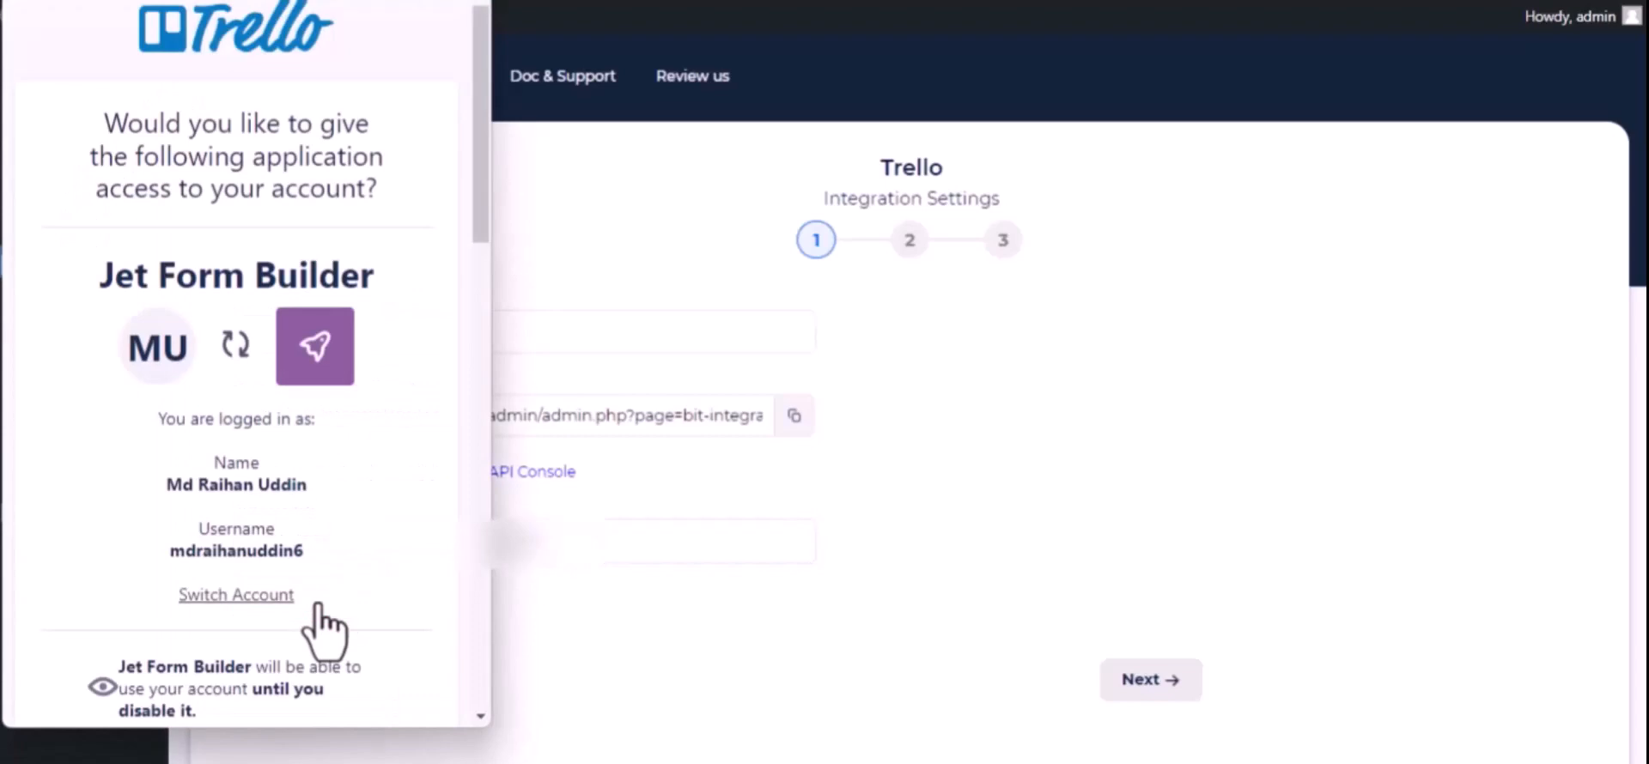
pyautogui.scroll(-15, 323, 631)
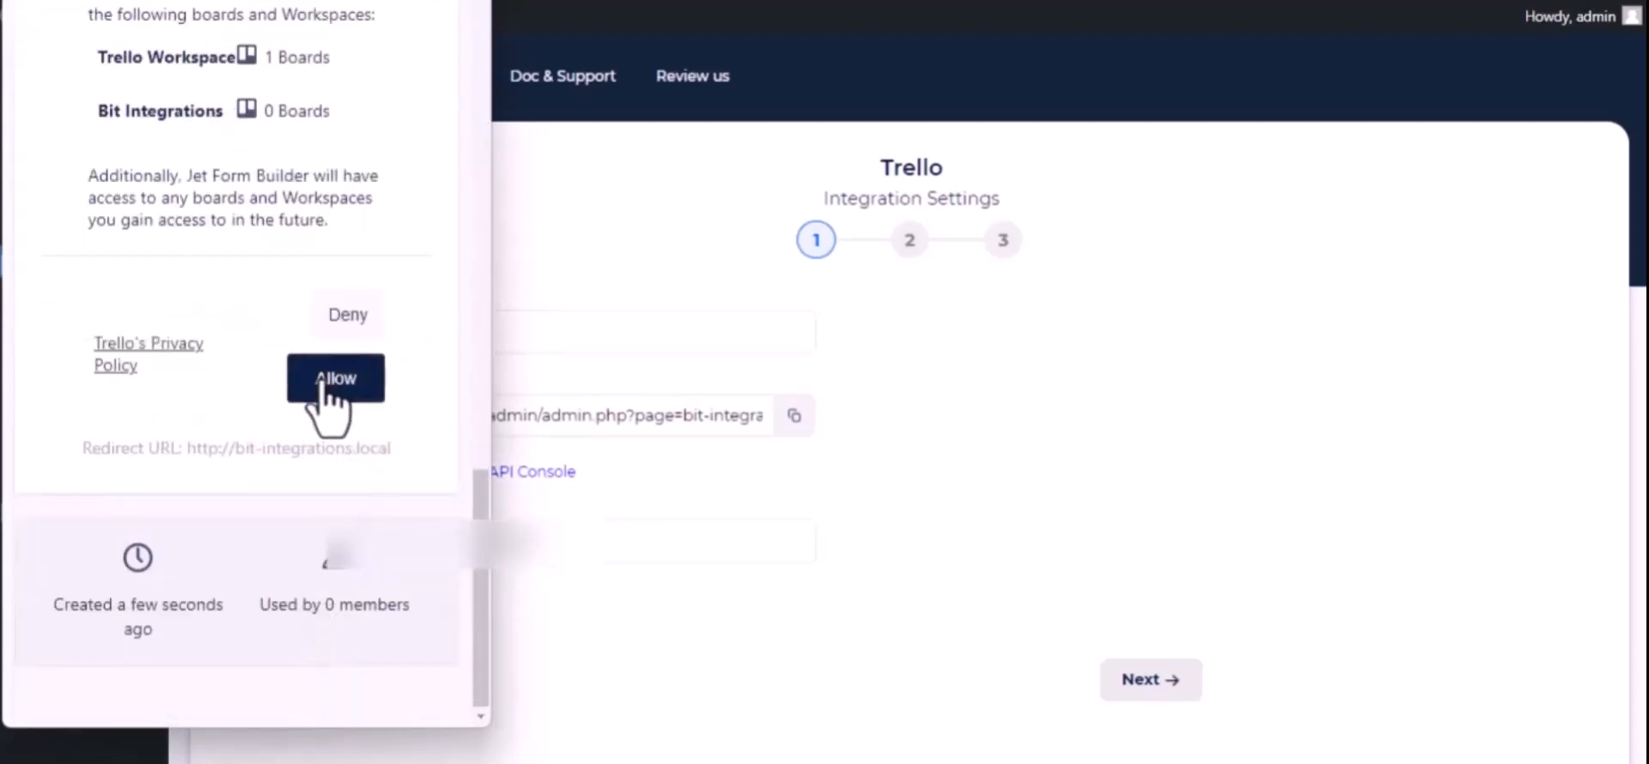
pyautogui.click(322, 384)
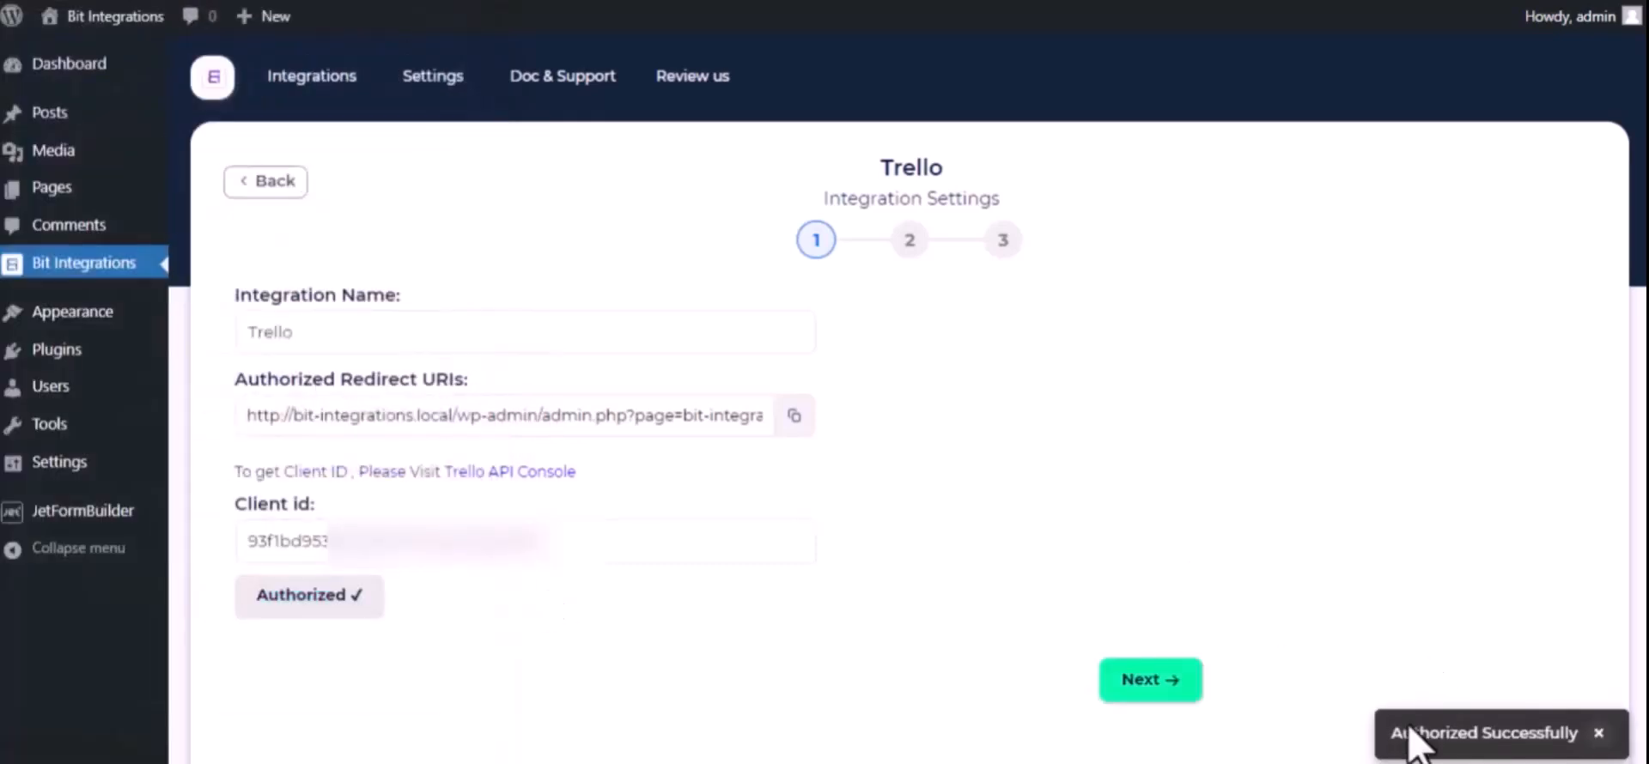
pyautogui.click(590, 558)
pyautogui.scroll(-2, 590, 575)
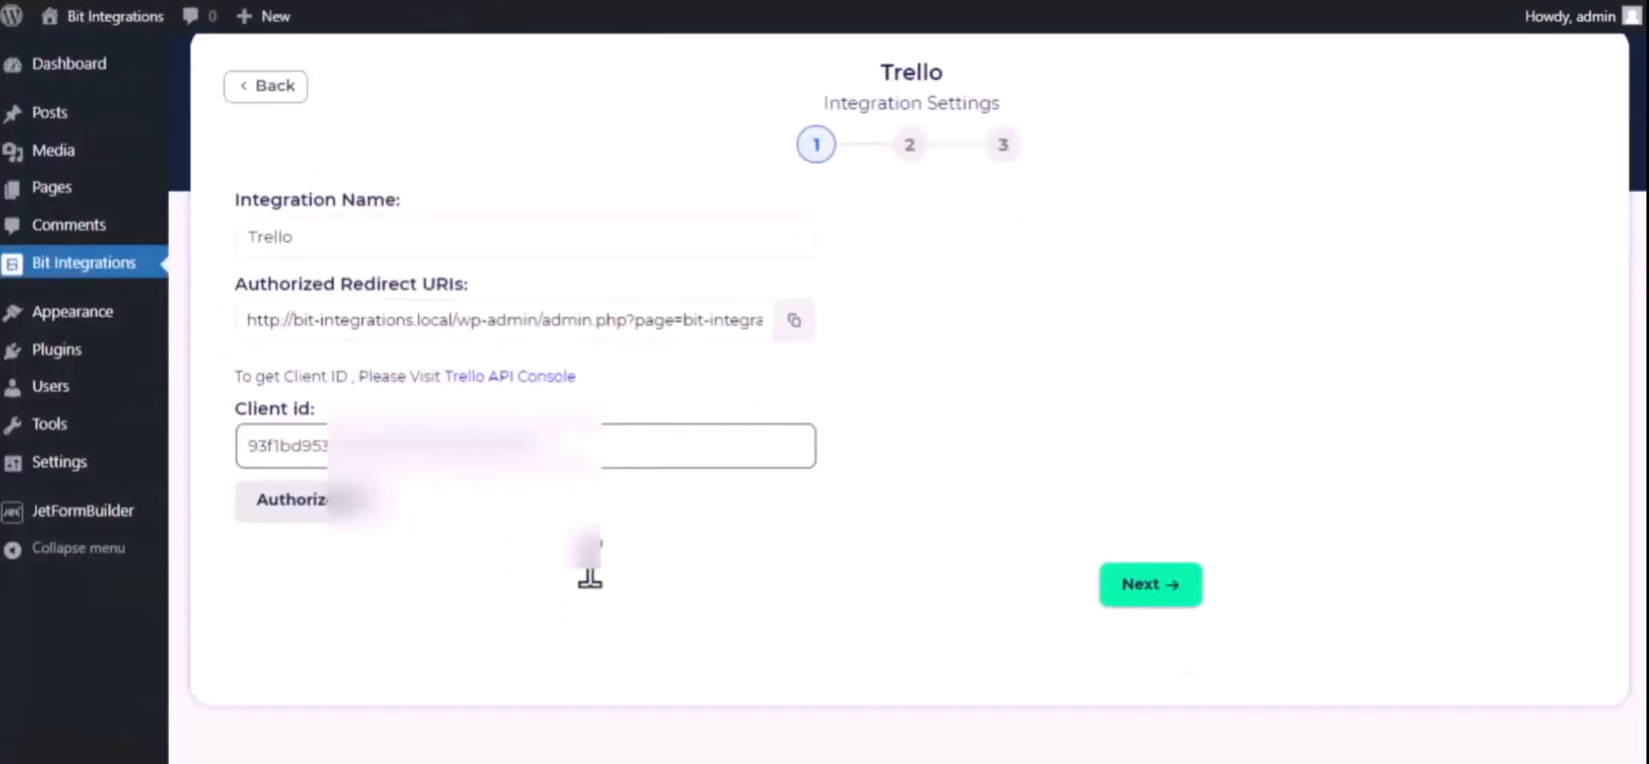
pyautogui.click(1159, 571)
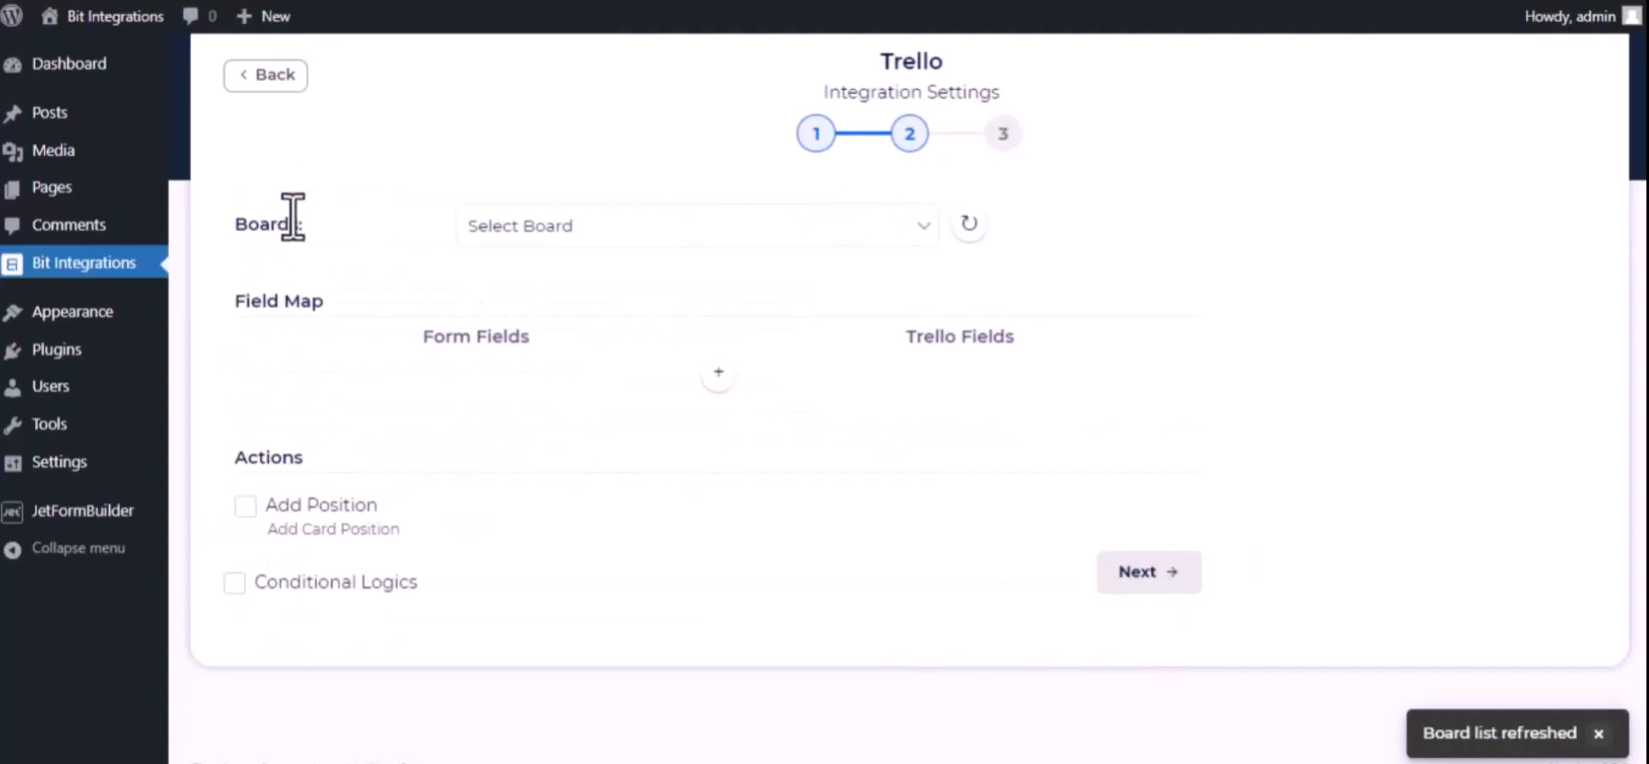
# Set the Trello integration's board to Bit Integrations and its list to To Do
pyautogui.click(606, 223)
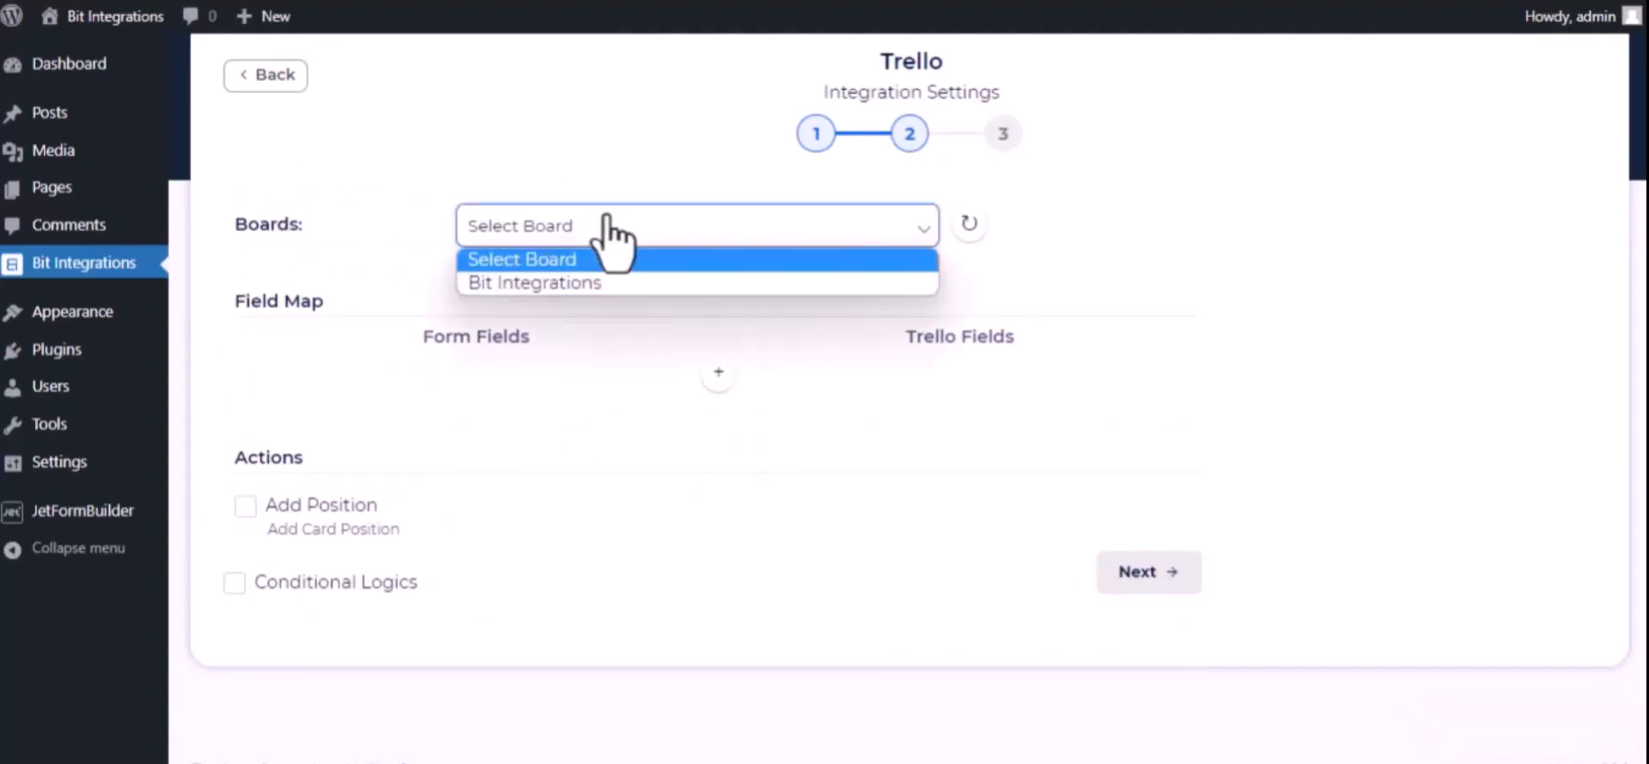
pyautogui.click(602, 284)
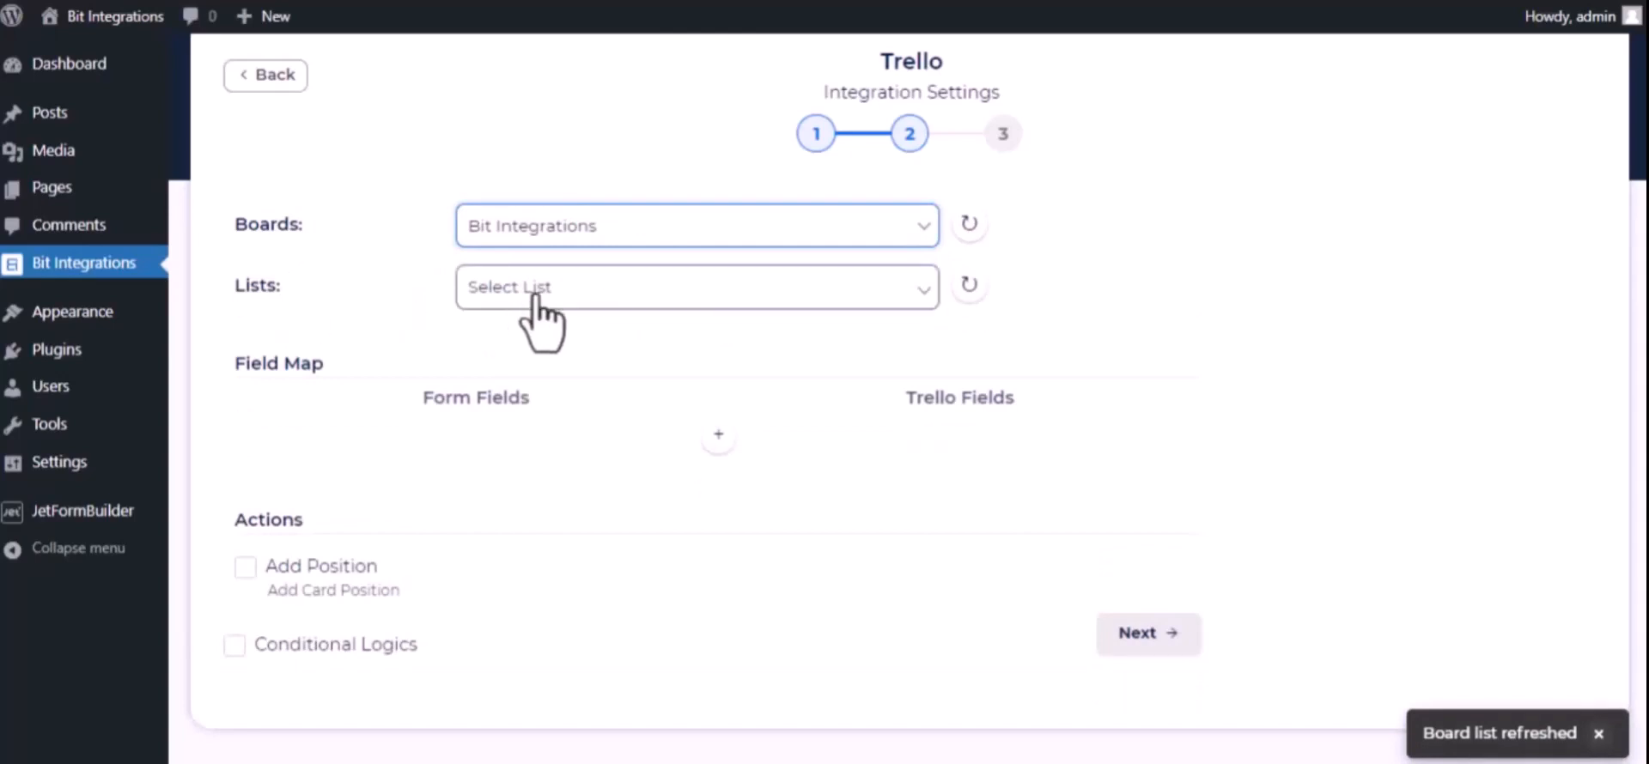
pyautogui.click(536, 295)
pyautogui.click(632, 346)
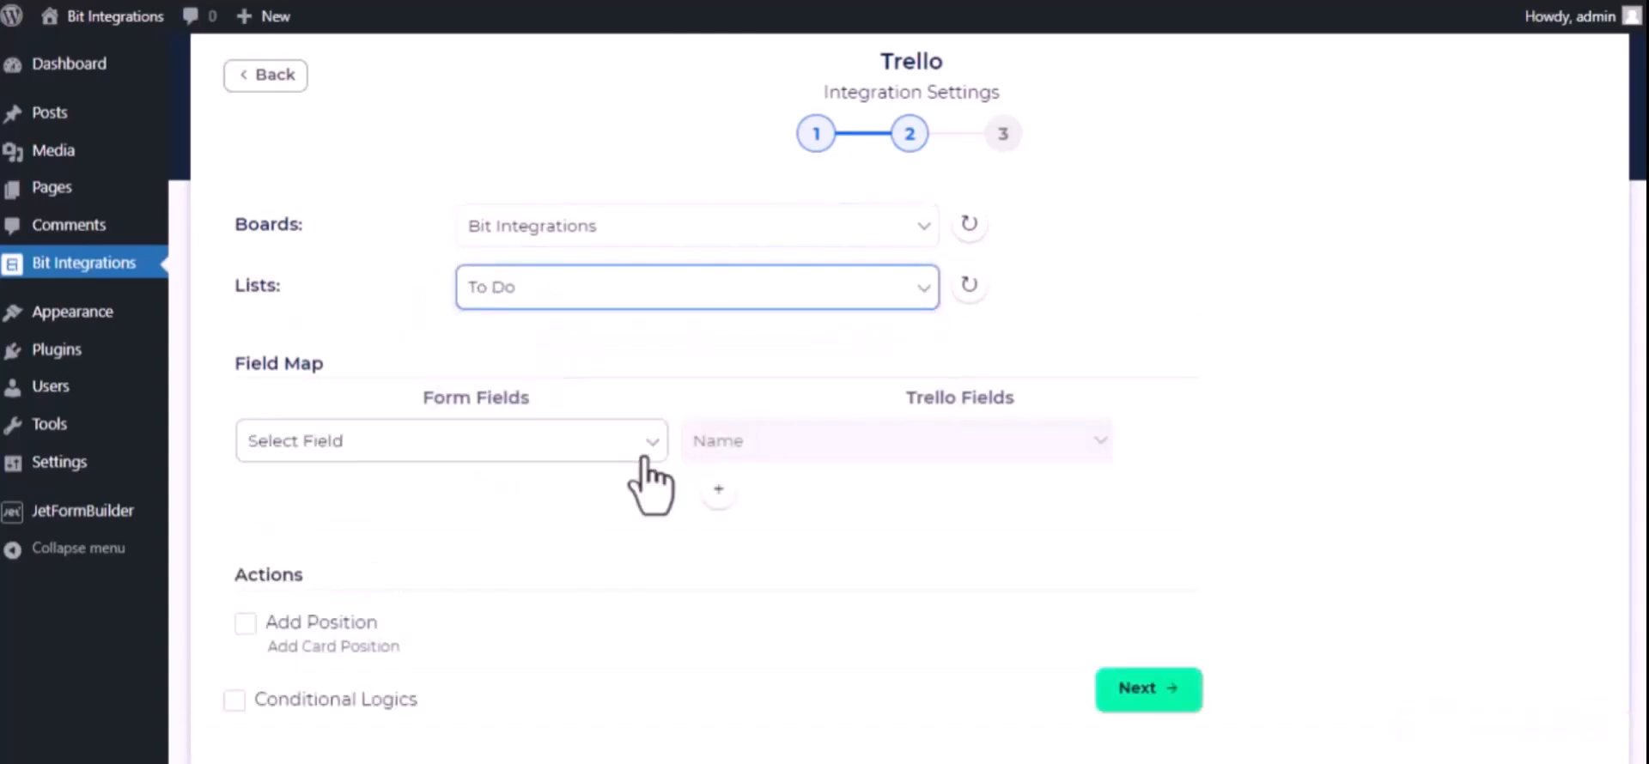
# Map the form field "Bit Integrations-name" to the Trello Name field
pyautogui.click(553, 448)
pyautogui.scroll(-5, 508, 304)
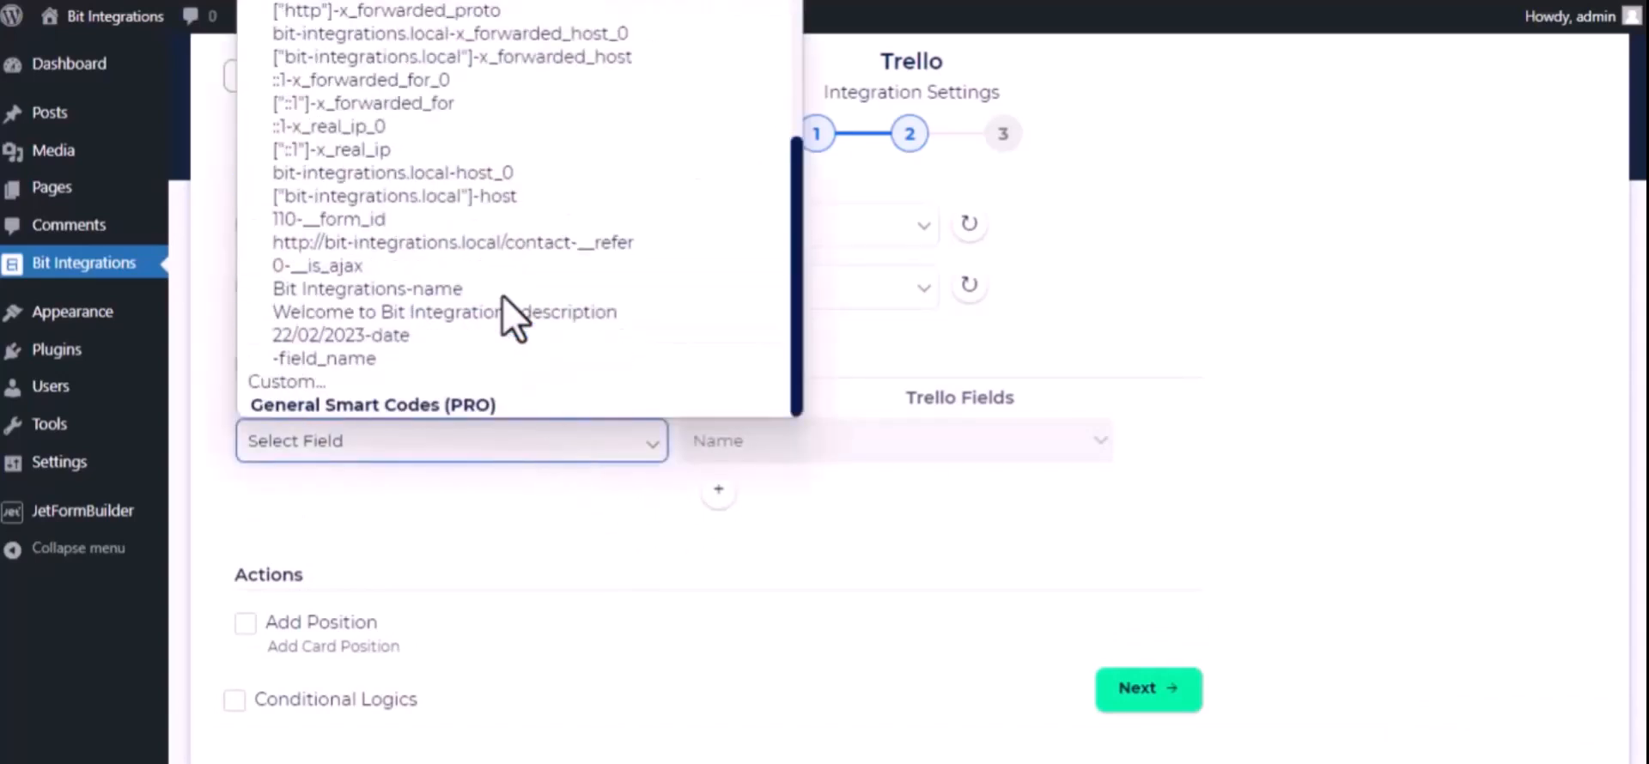
pyautogui.click(454, 290)
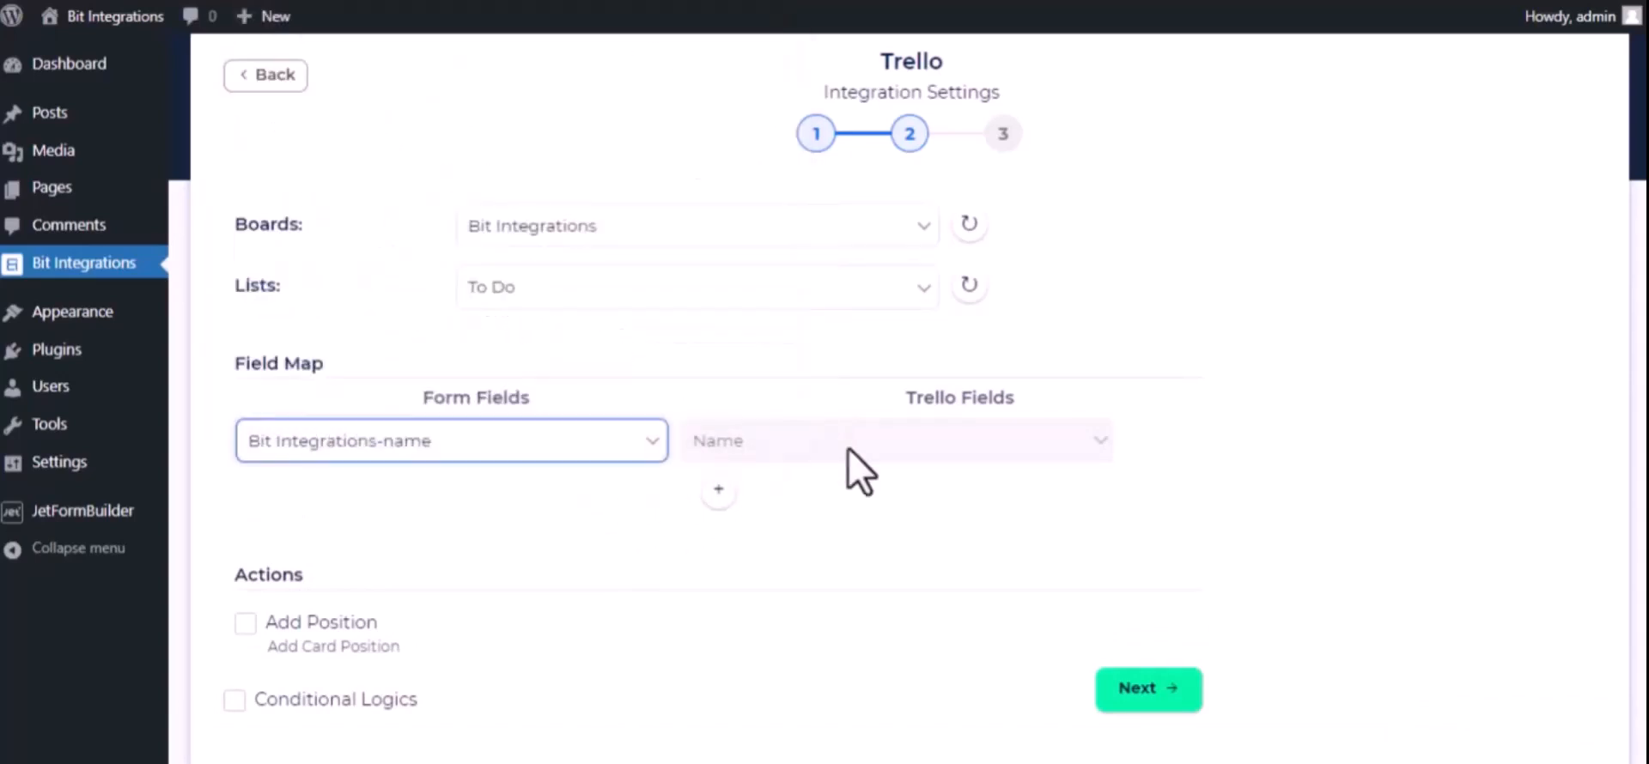
# Add a field mapping row that links "Welcome to Bit Integrations-description" to the Trello Description field
pyautogui.click(717, 490)
pyautogui.click(614, 498)
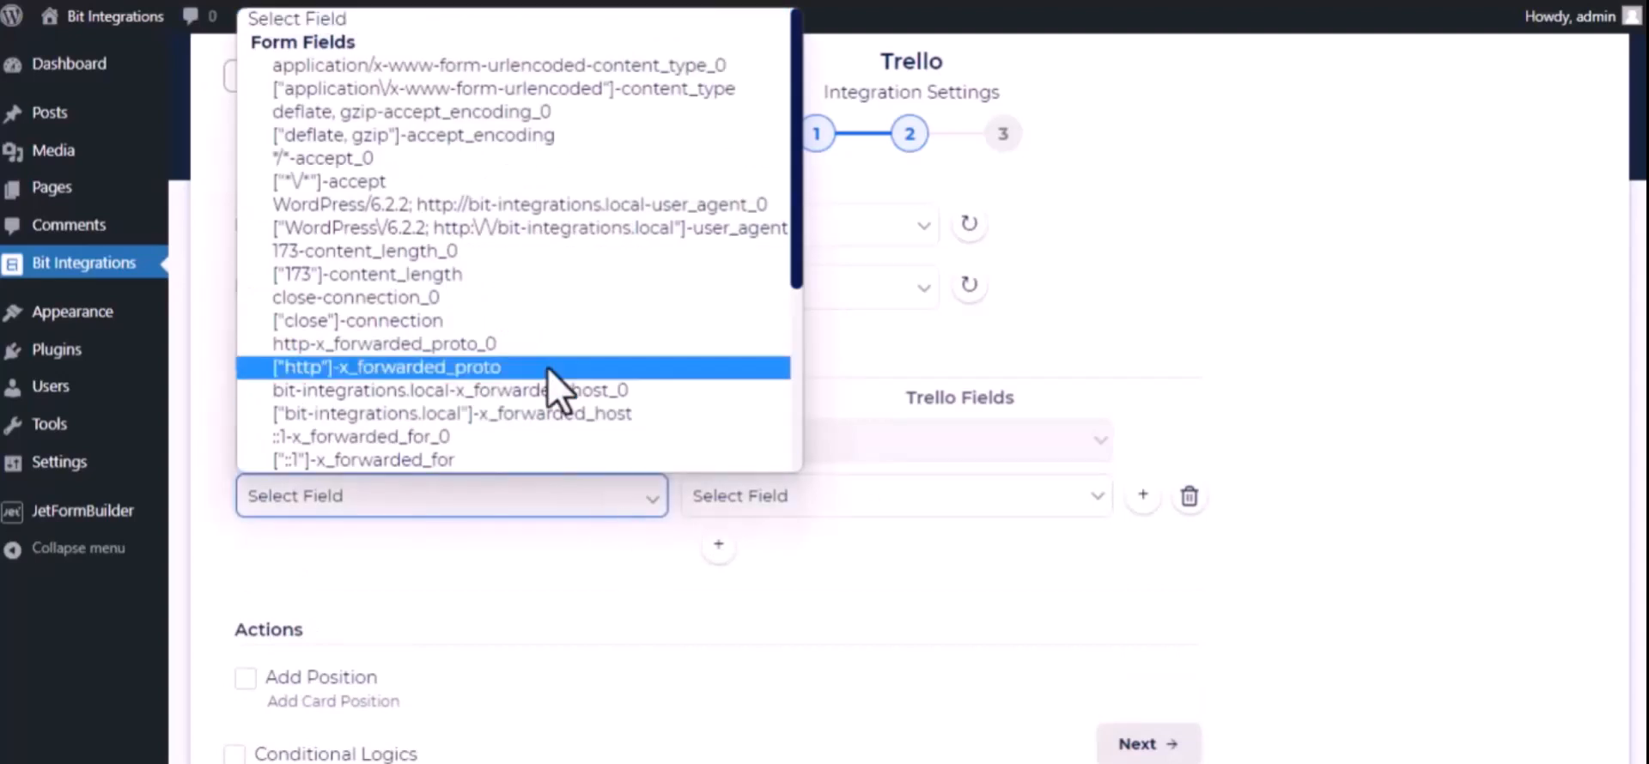
pyautogui.scroll(-3, 559, 379)
pyautogui.click(468, 367)
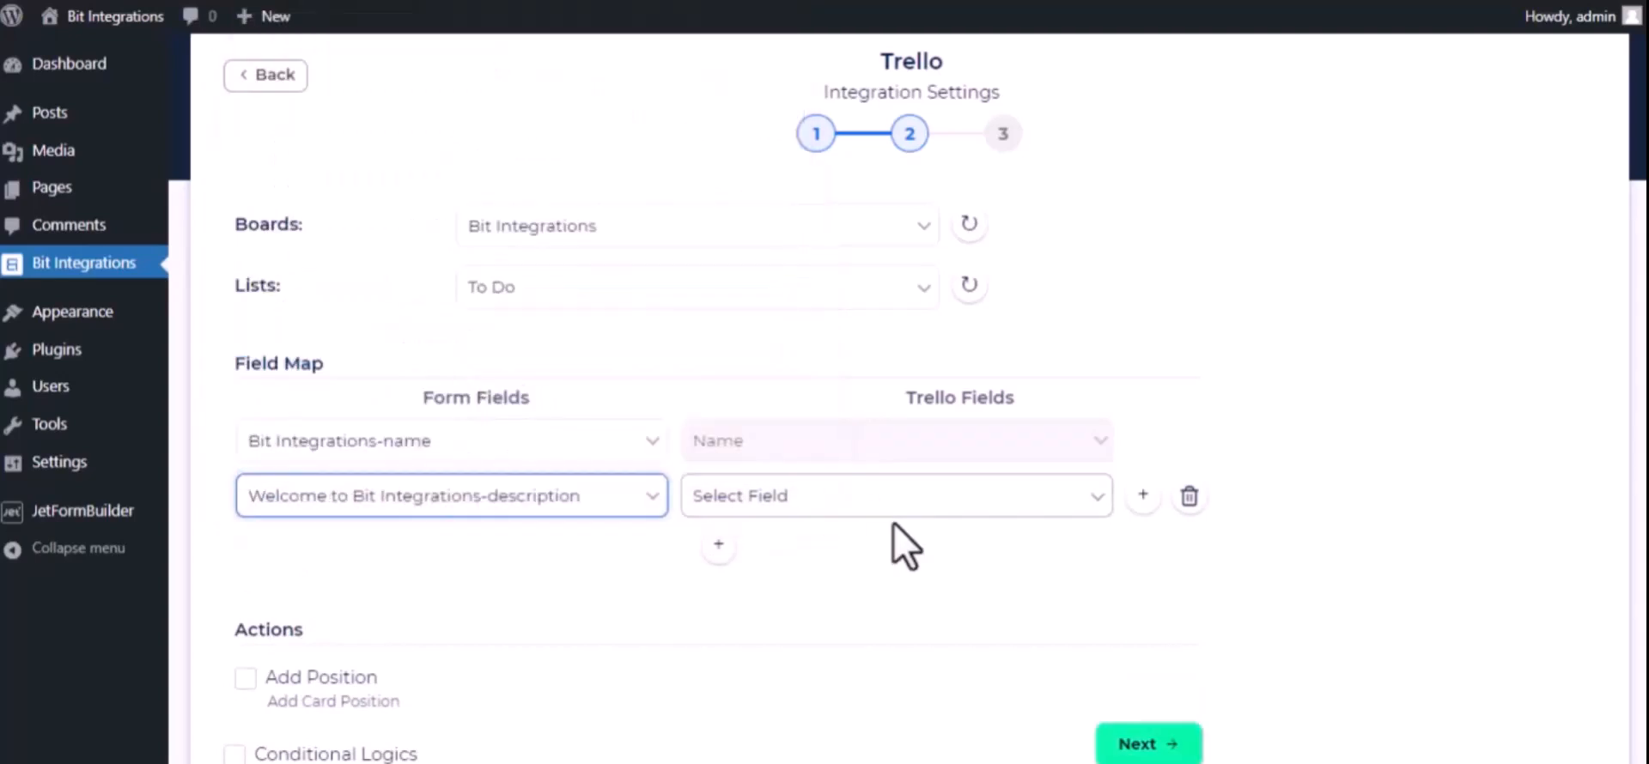
pyautogui.click(897, 511)
pyautogui.click(858, 555)
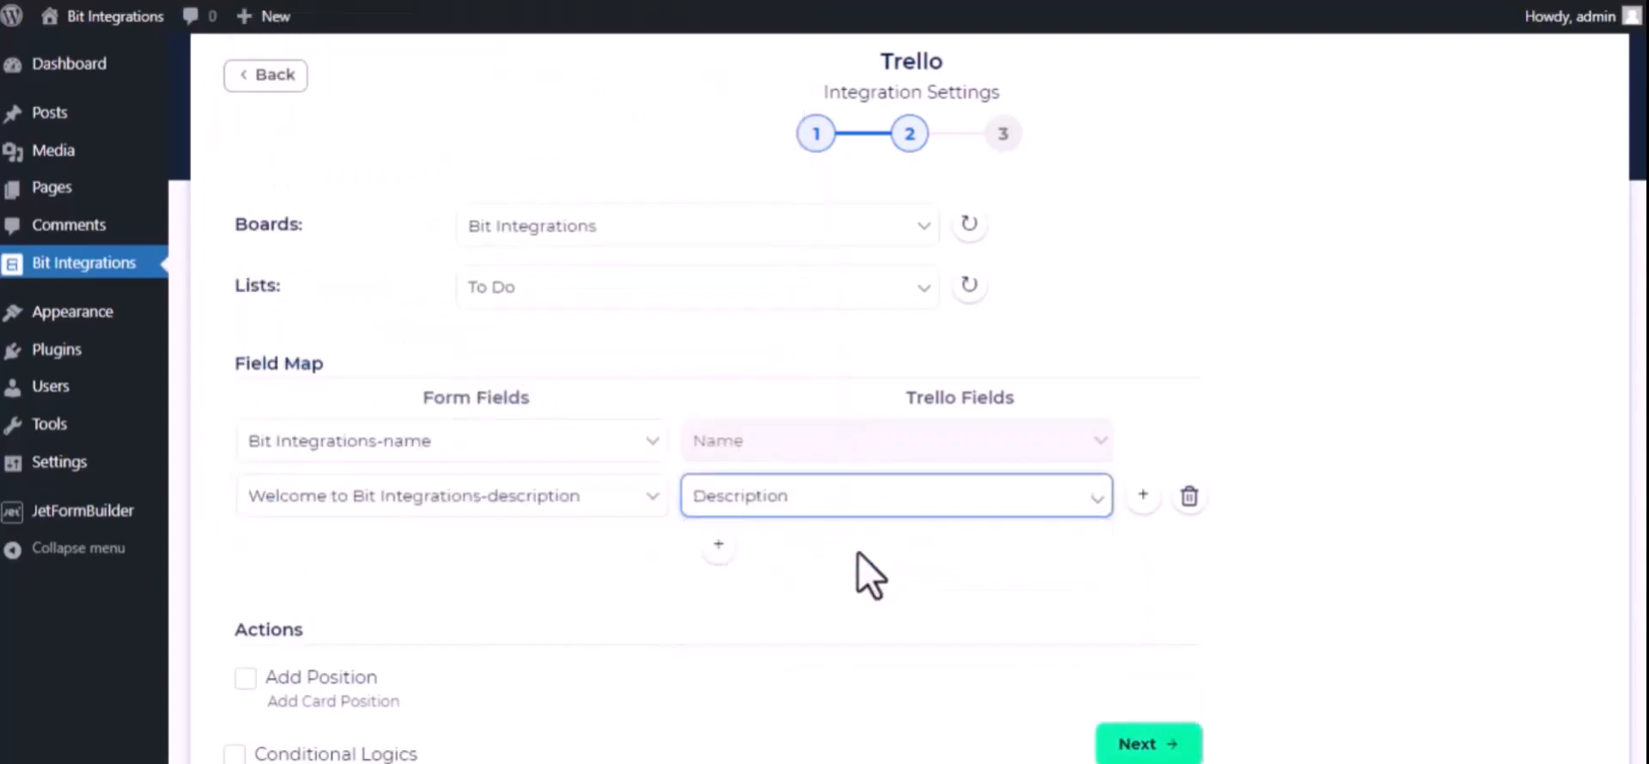
# Add another mapping row that links the form field "22/02/2023-date" to the Trello Date field
pyautogui.click(720, 548)
pyautogui.click(556, 554)
pyautogui.scroll(-3, 575, 471)
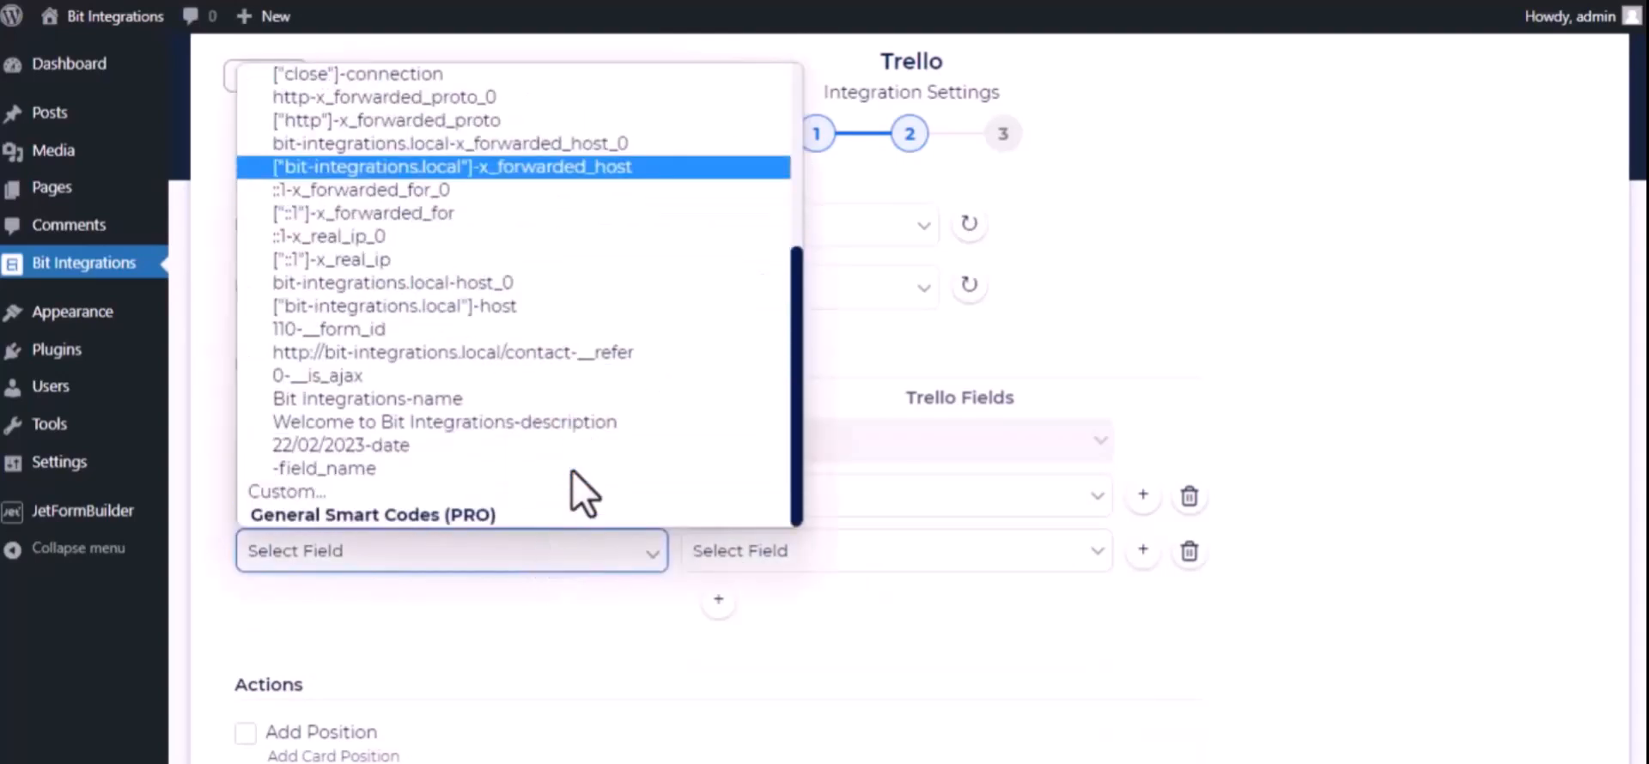
pyautogui.click(474, 446)
pyautogui.click(800, 553)
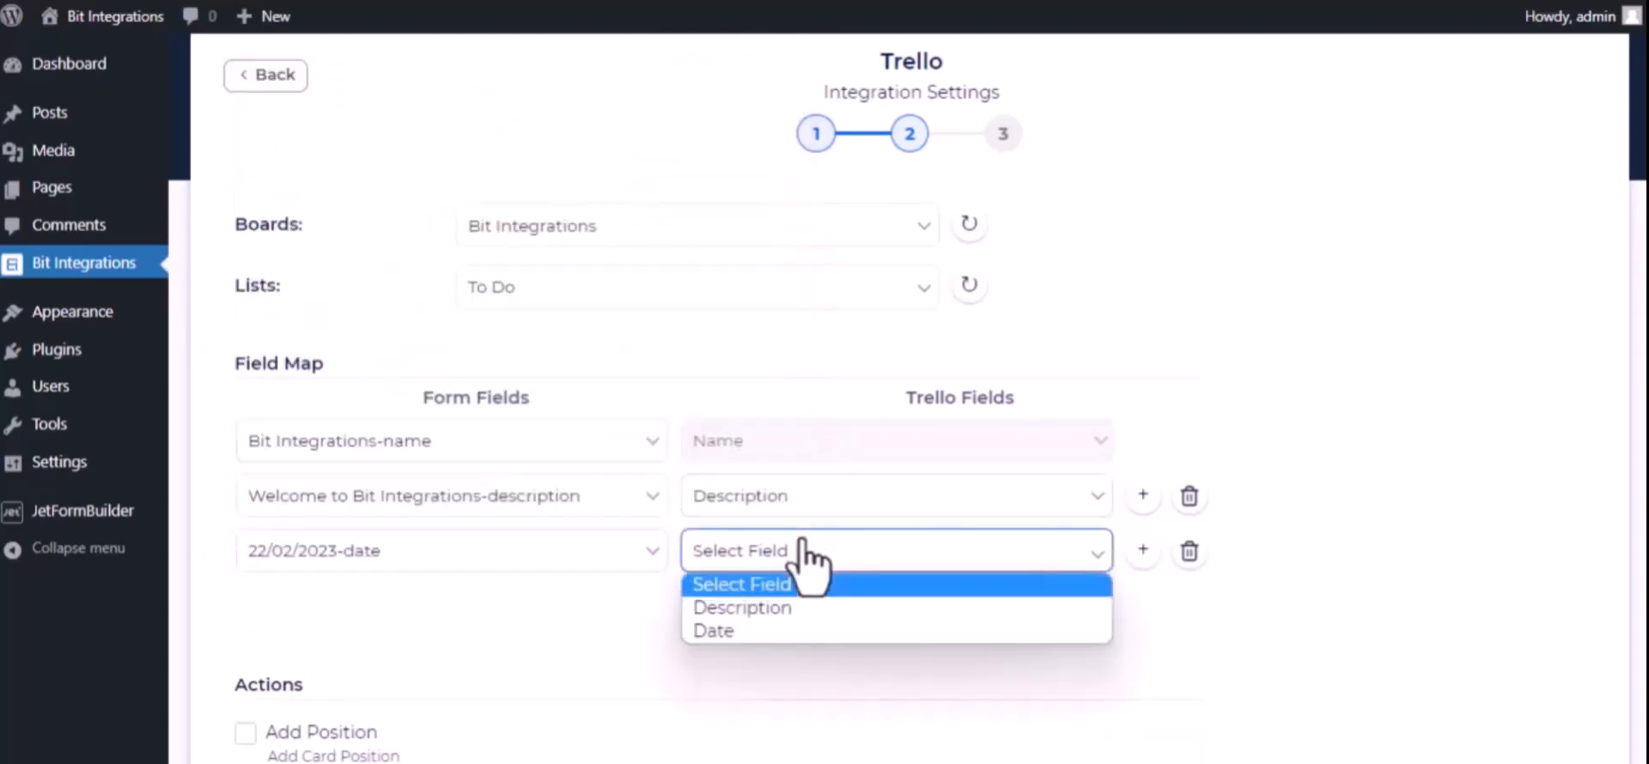
pyautogui.click(759, 631)
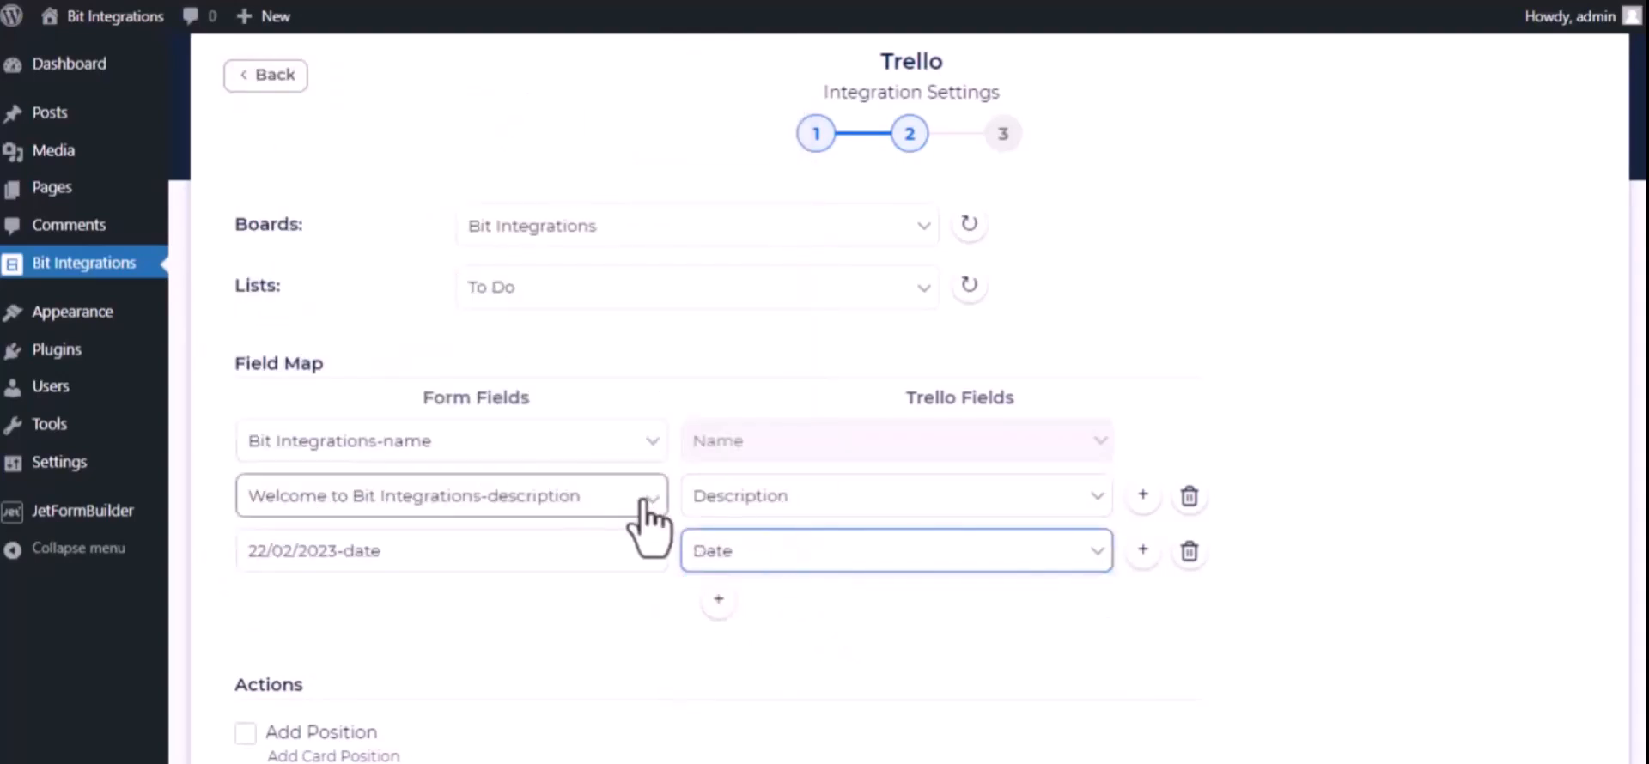
# Proceed to the final integration stage, then finish and save the Trello integration
pyautogui.scroll(-2, 498, 679)
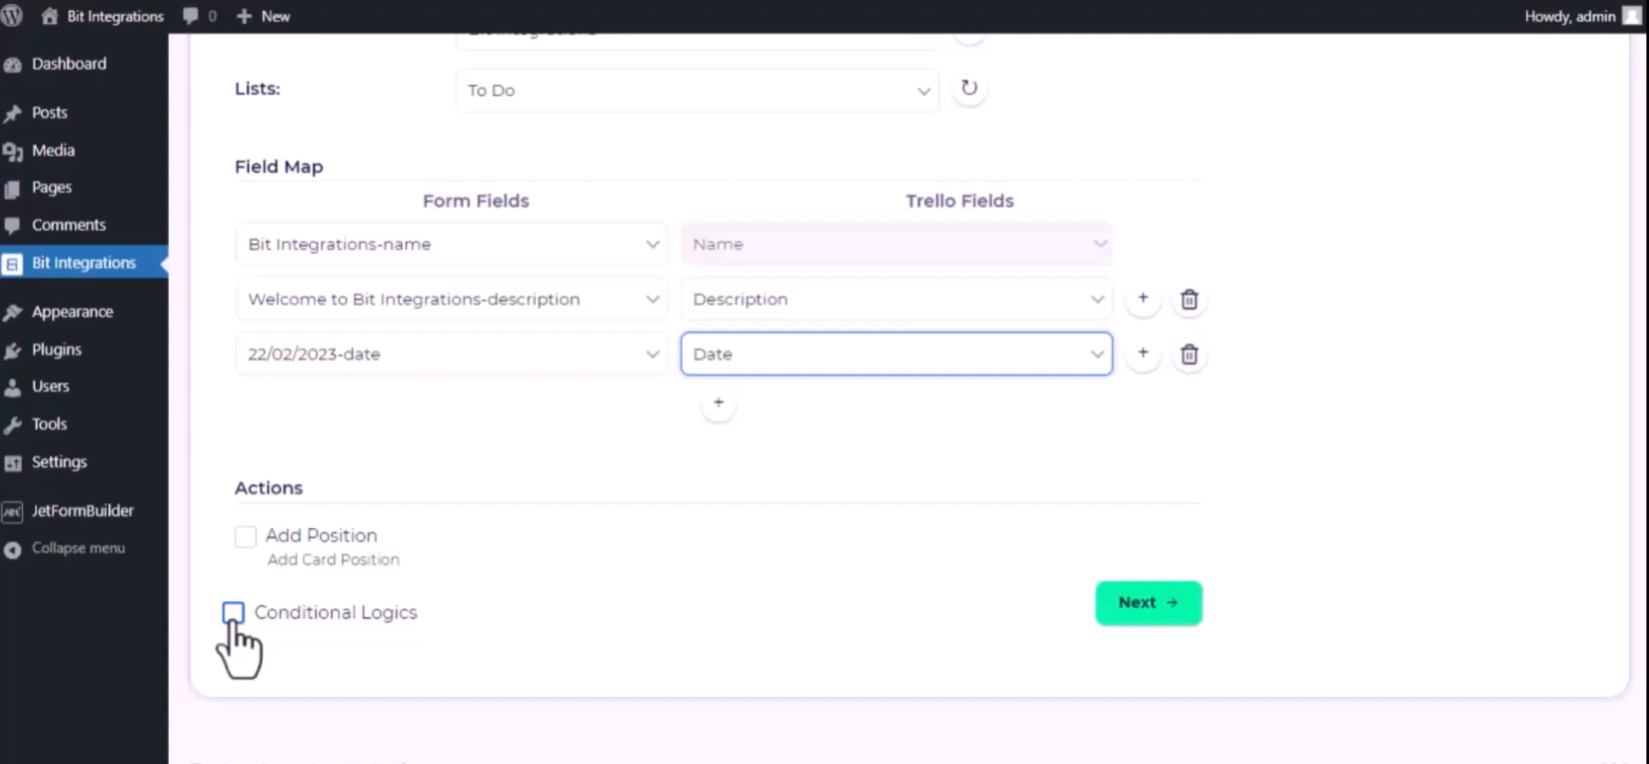
pyautogui.click(1171, 599)
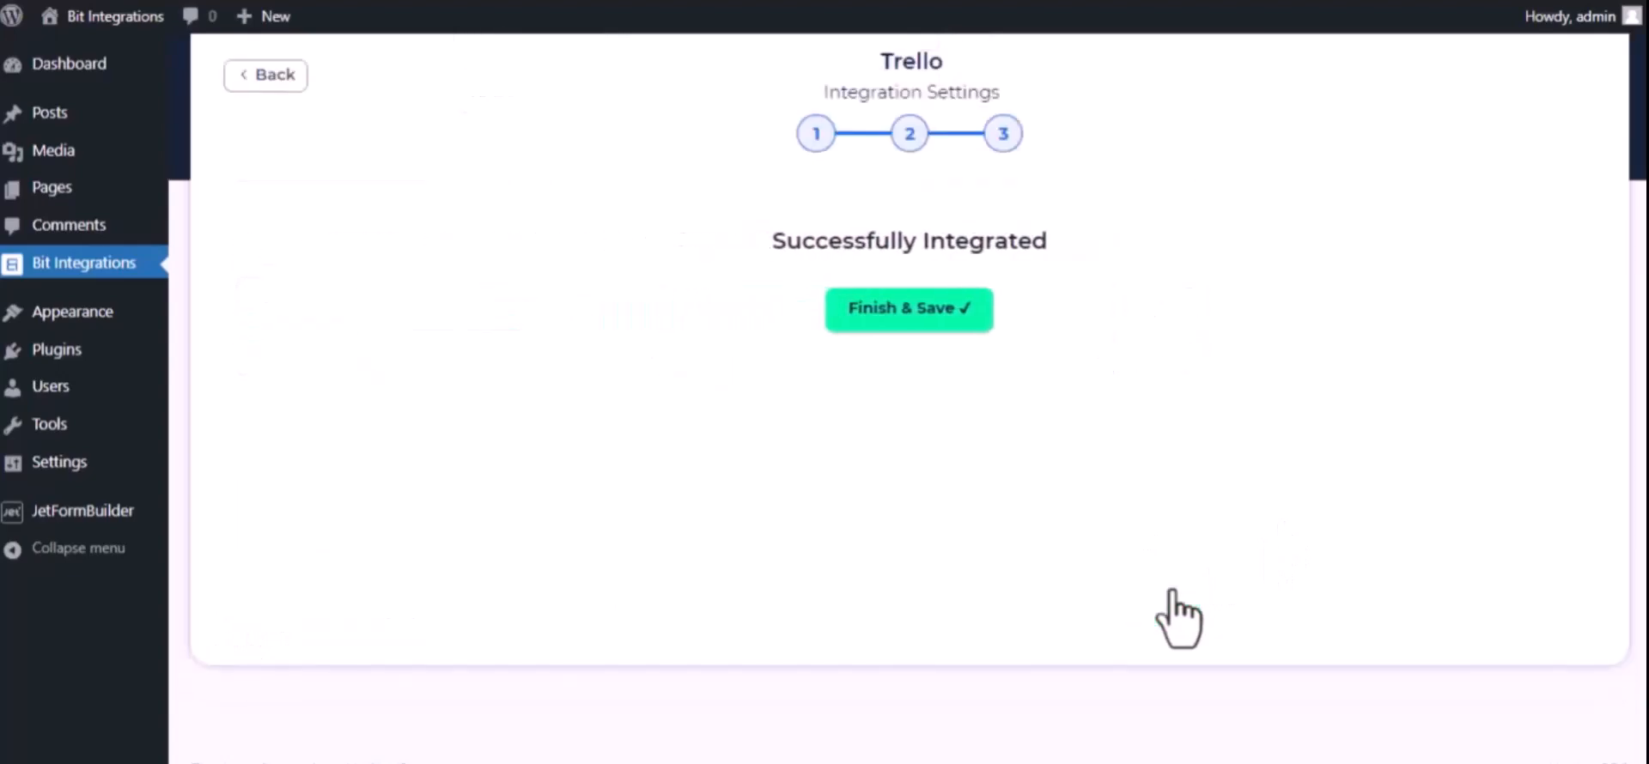
pyautogui.click(903, 316)
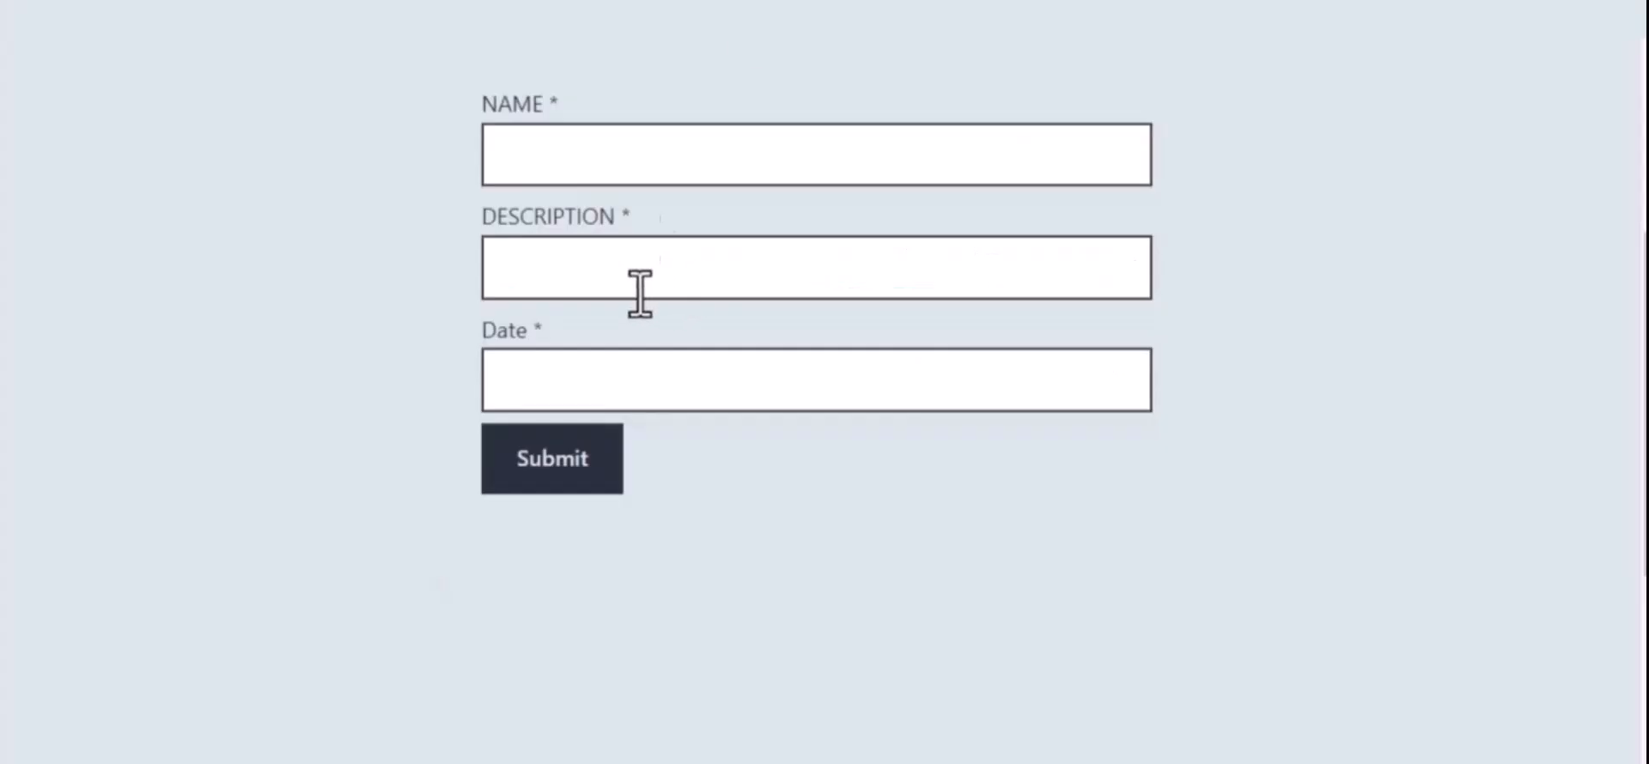
# Fill in the test form with the name "Bit Integrations" and the description "Welcome to Bit Integrations Plugin"
pyautogui.click(615, 163)
pyautogui.write('Bit Integrations')
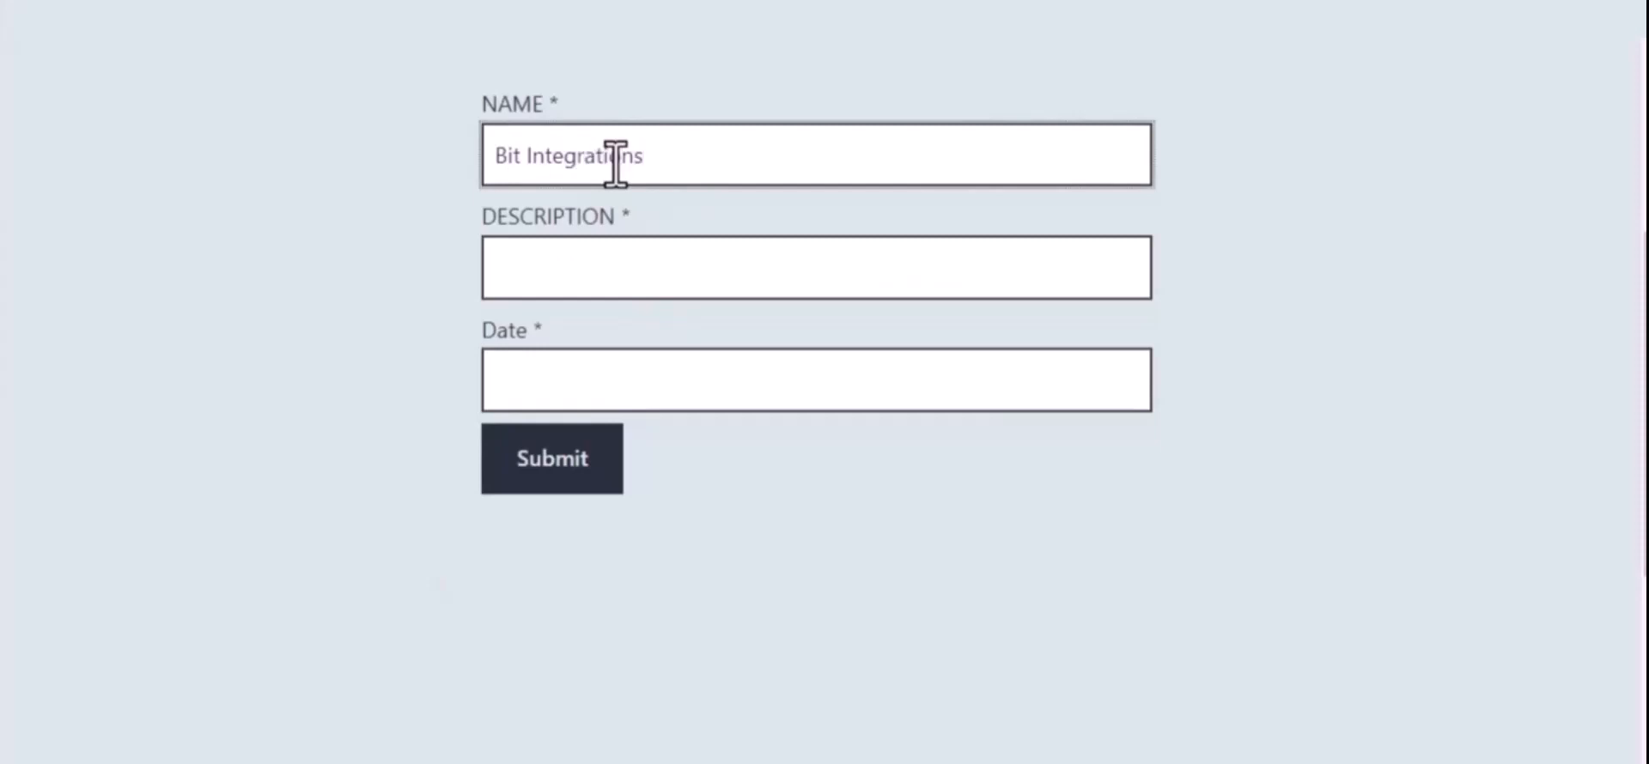
pyautogui.click(639, 256)
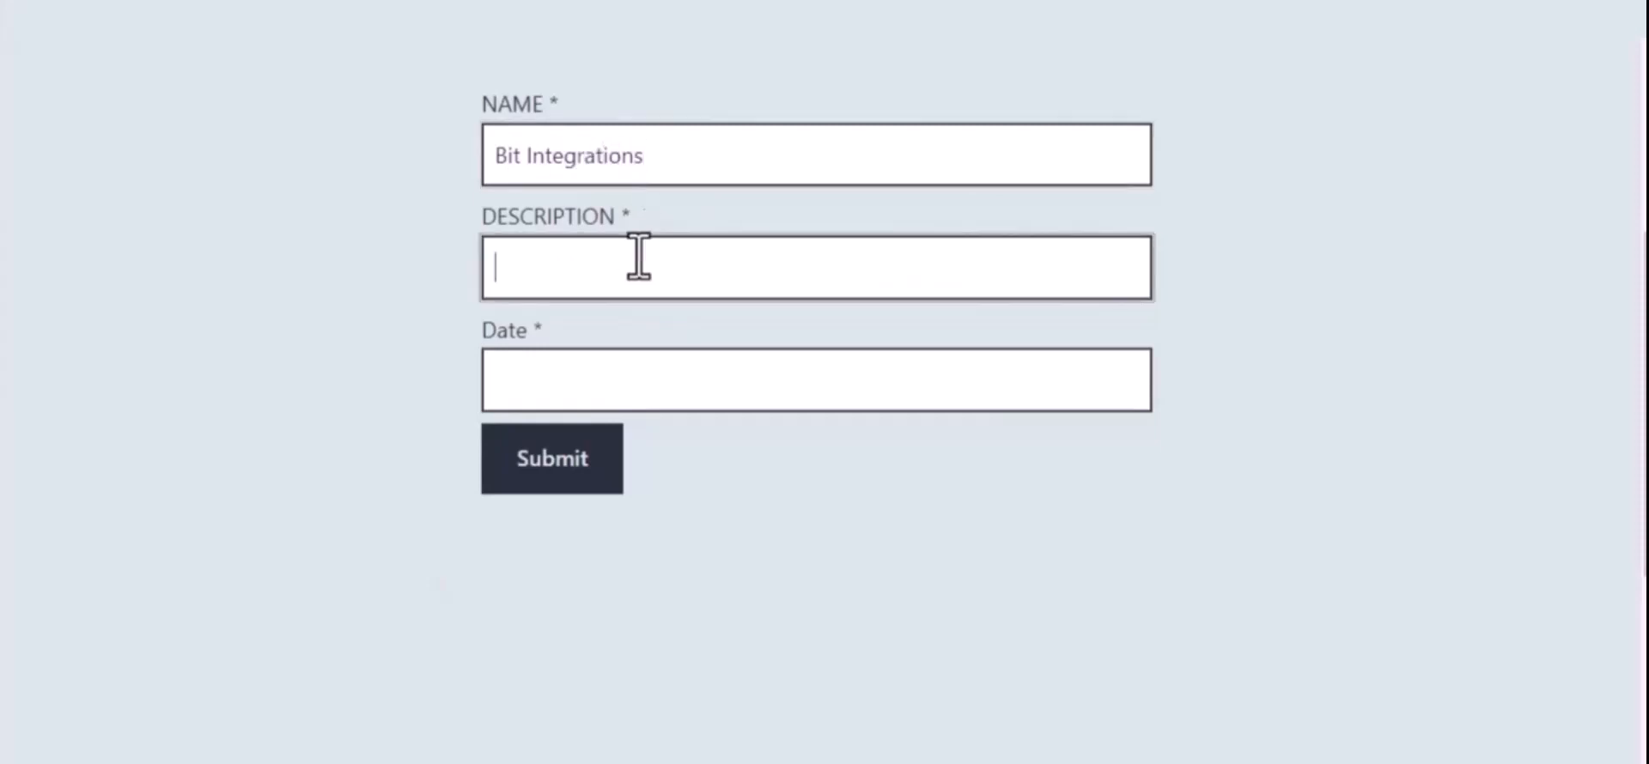
pyautogui.write('Welcome to ')
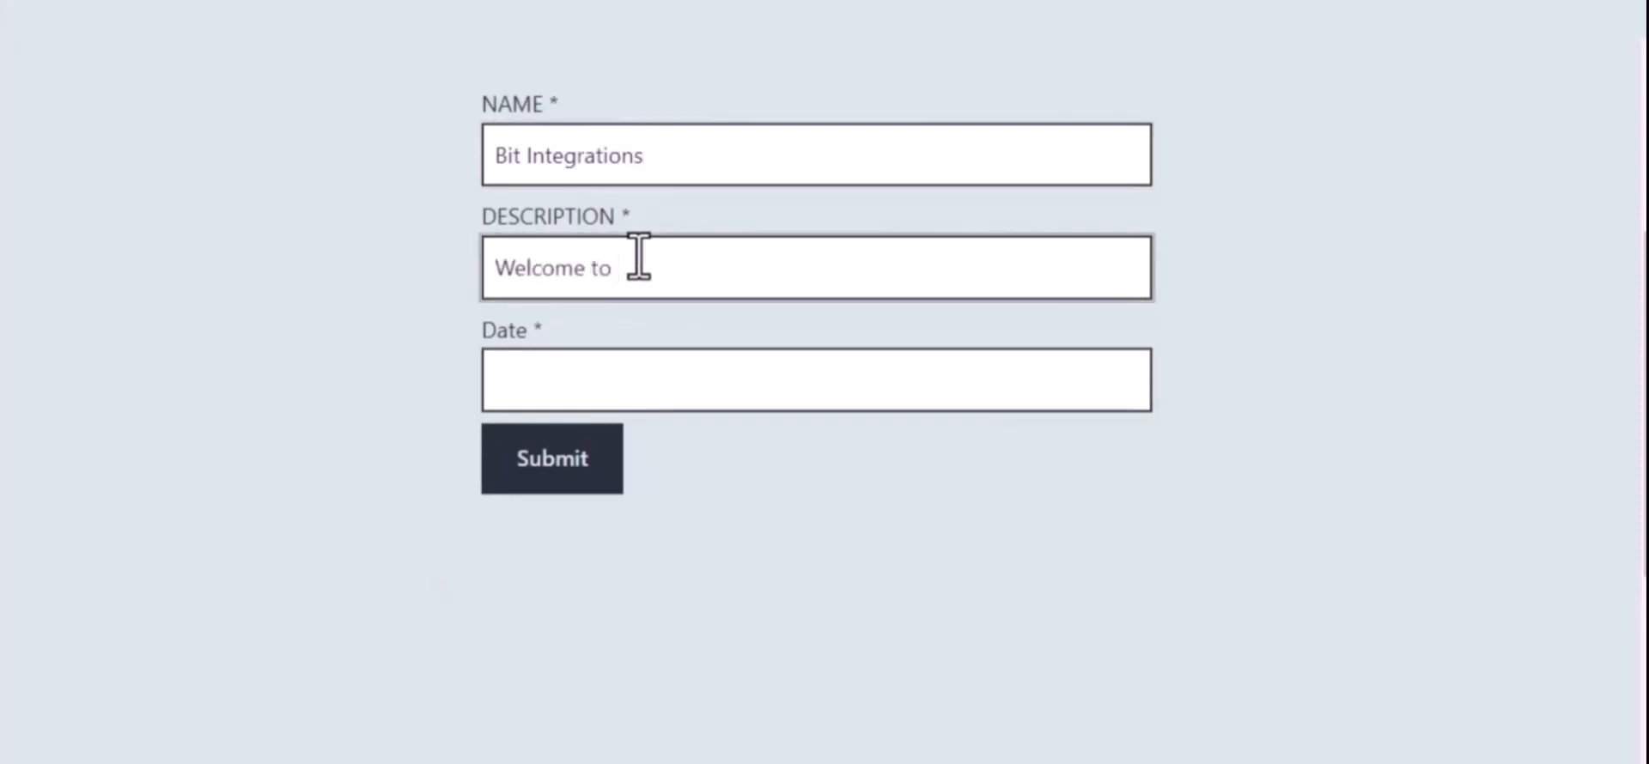
pyautogui.write('Bit Integrations Pl')
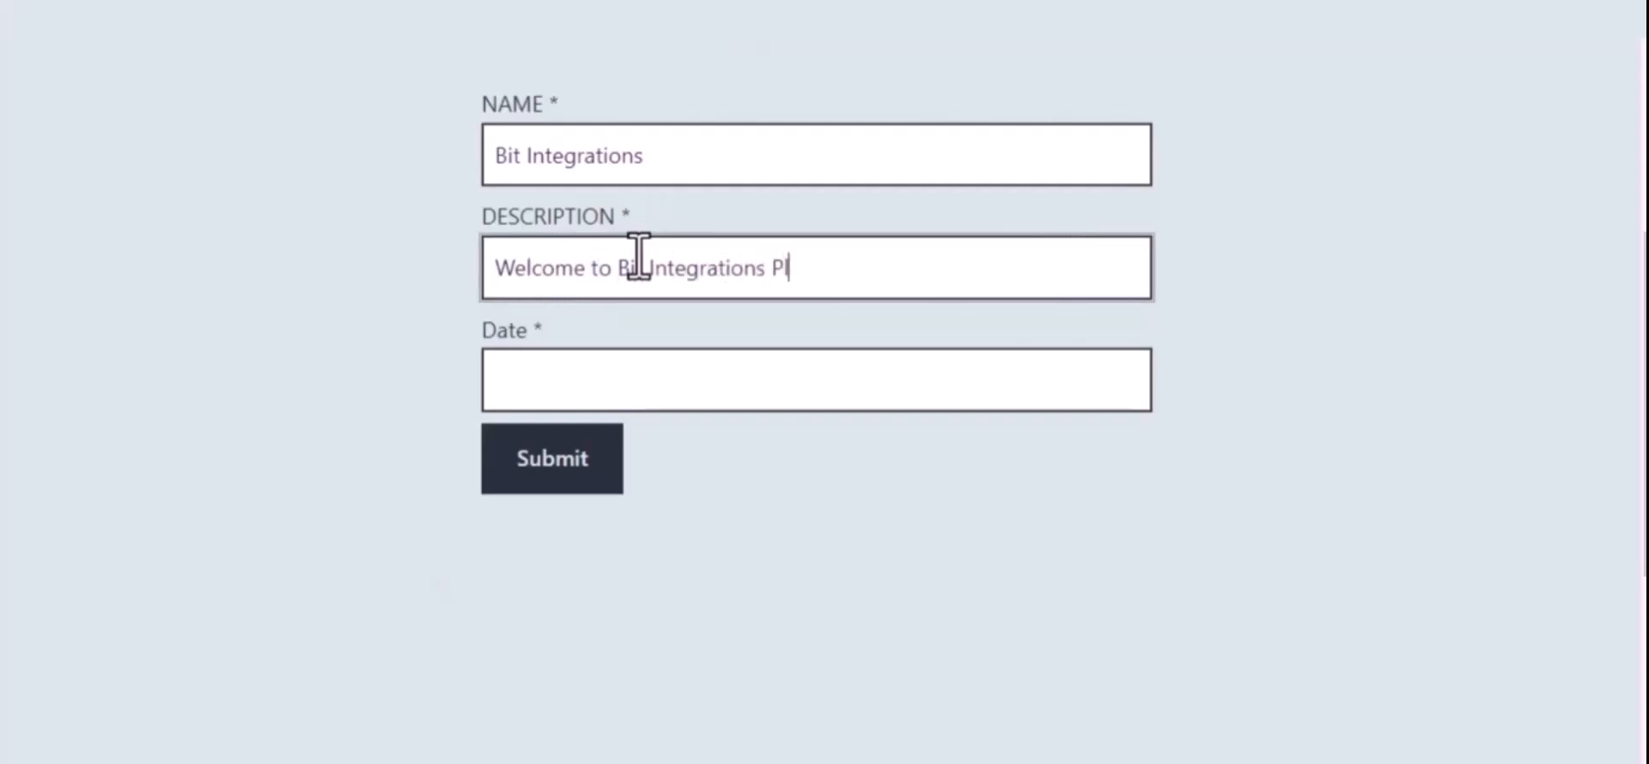
pyautogui.write('ugin')
# Enter 09/22/2023 as the form's date and submit the form
pyautogui.click(672, 376)
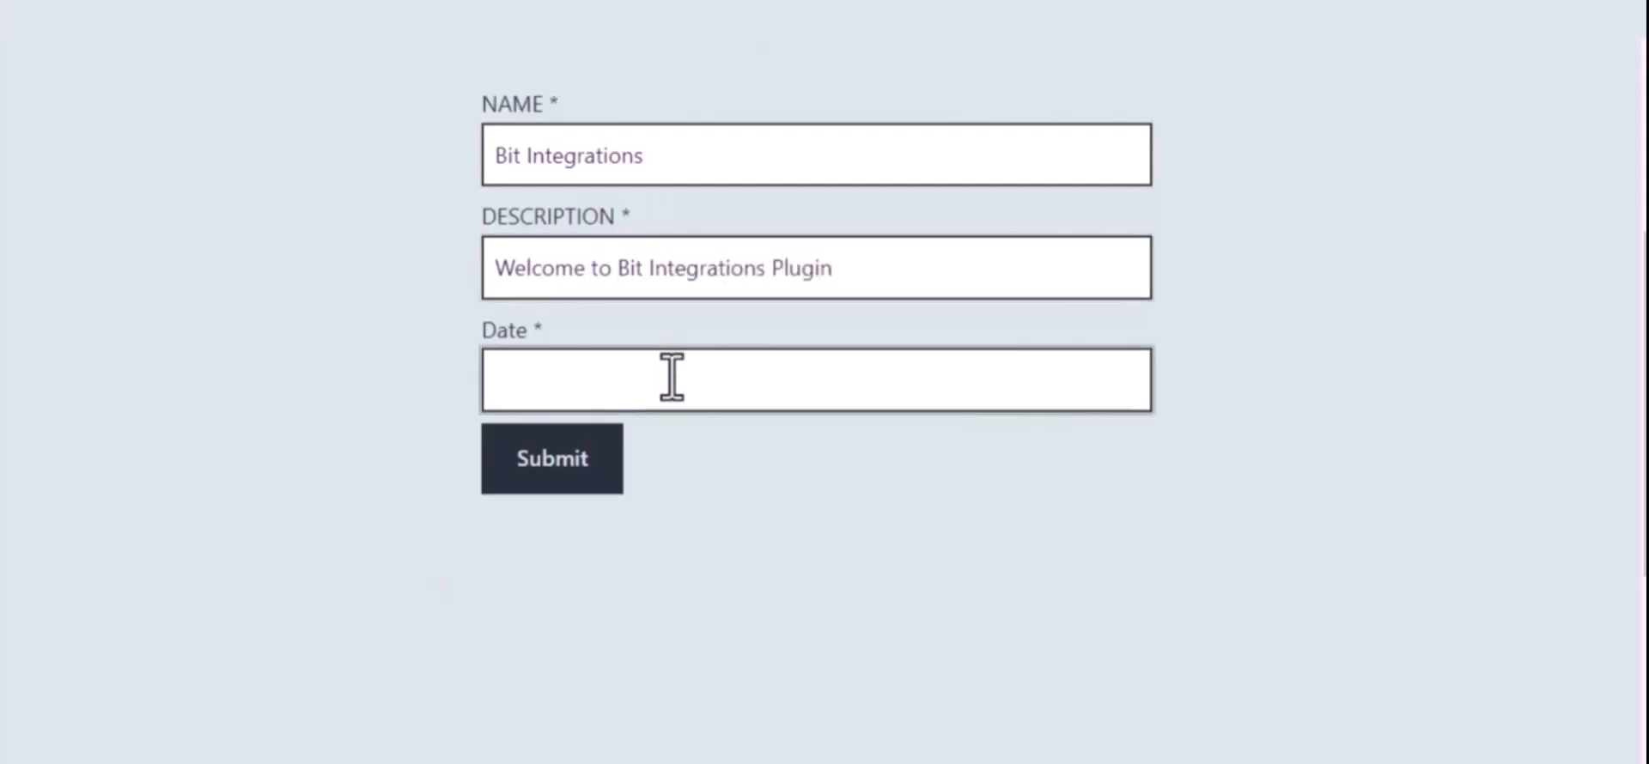
pyautogui.write('09/22/2022')
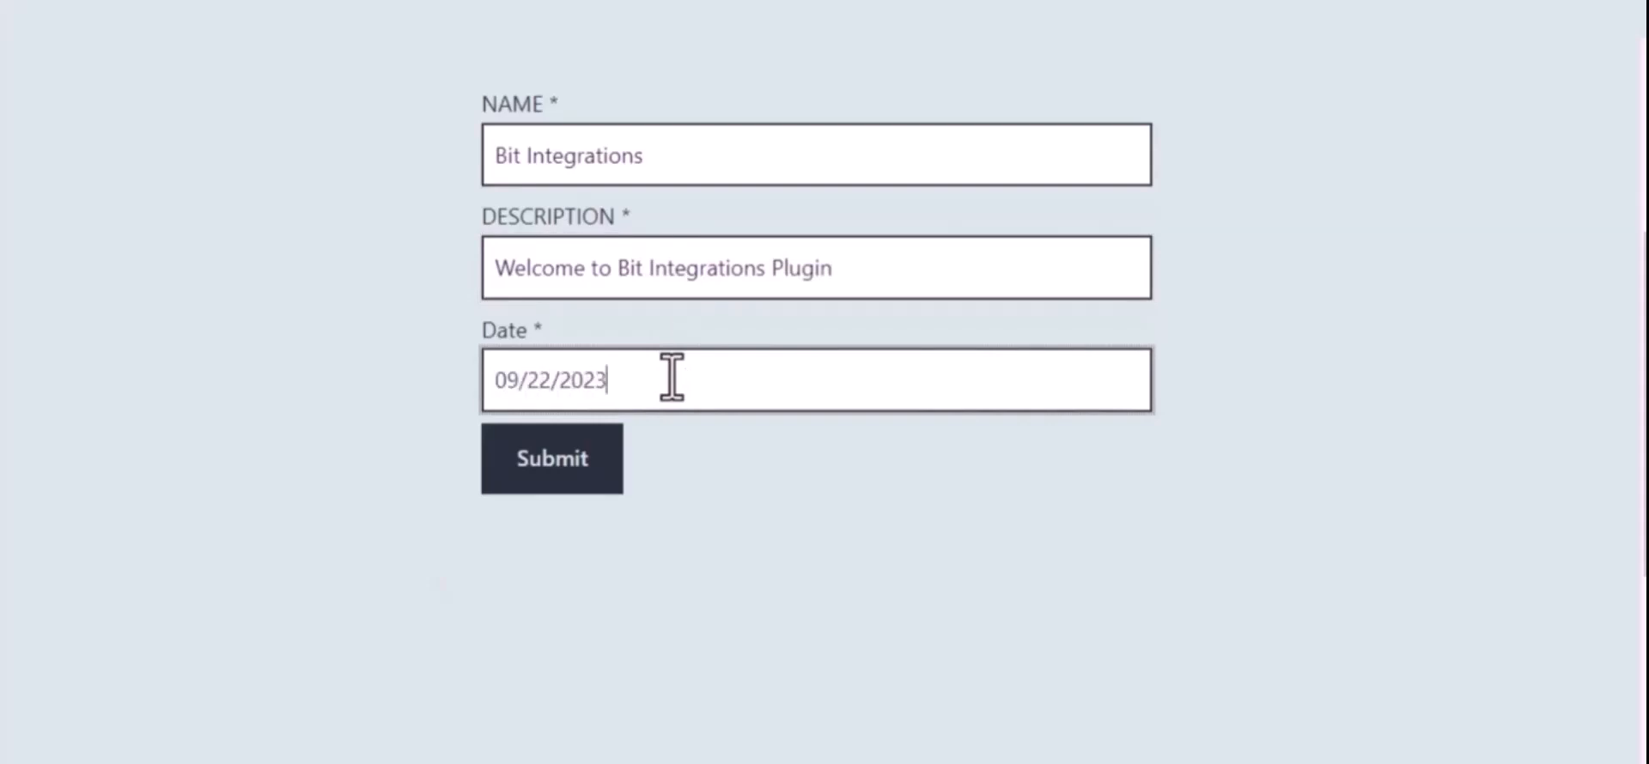
pyautogui.click(558, 459)
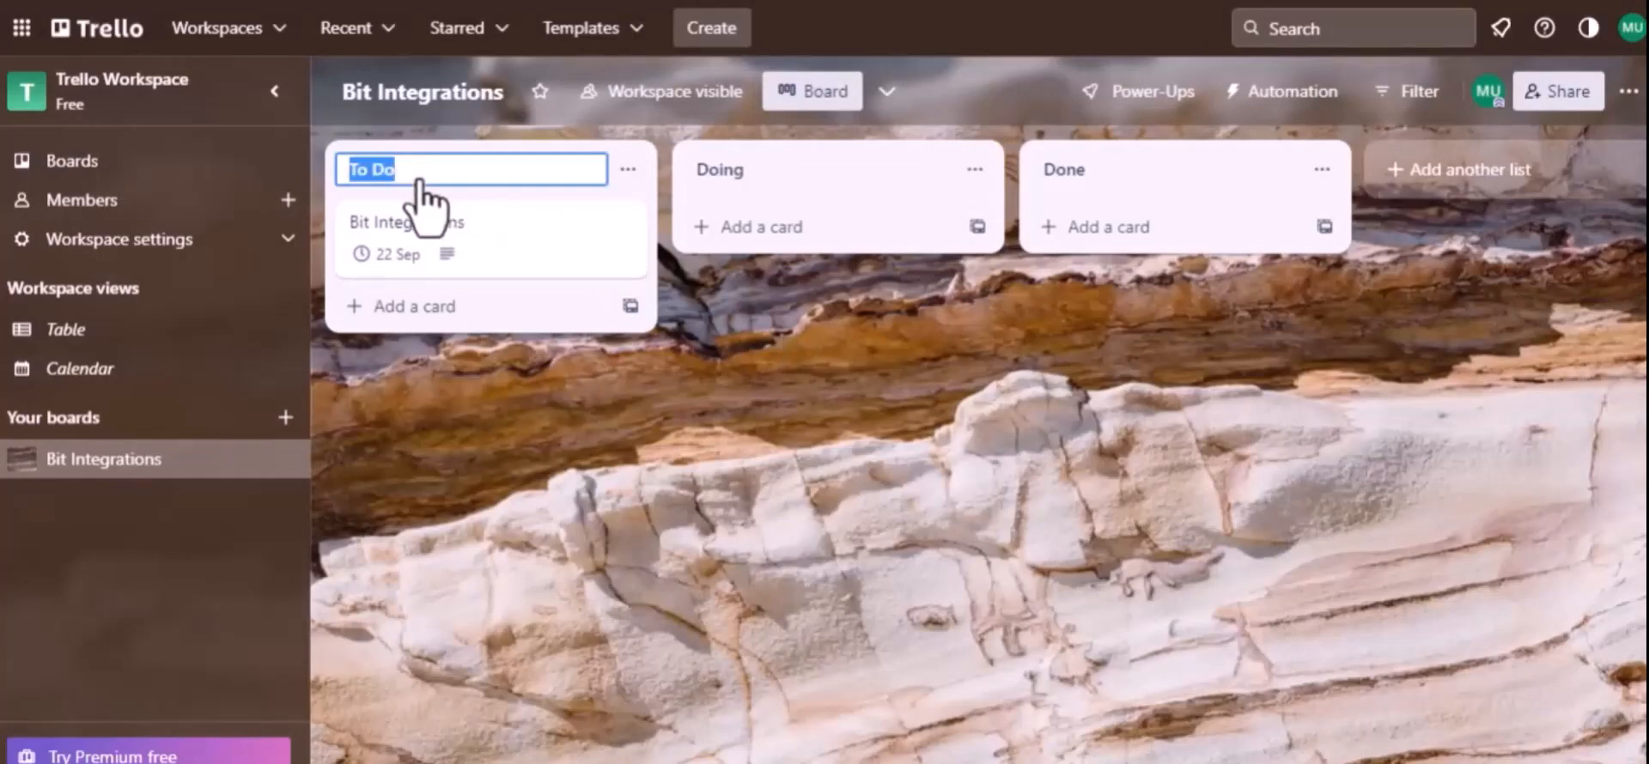
# Switch to the Trello board and open the Bit Integrations card in the To Do list to check its details
pyautogui.click(435, 239)
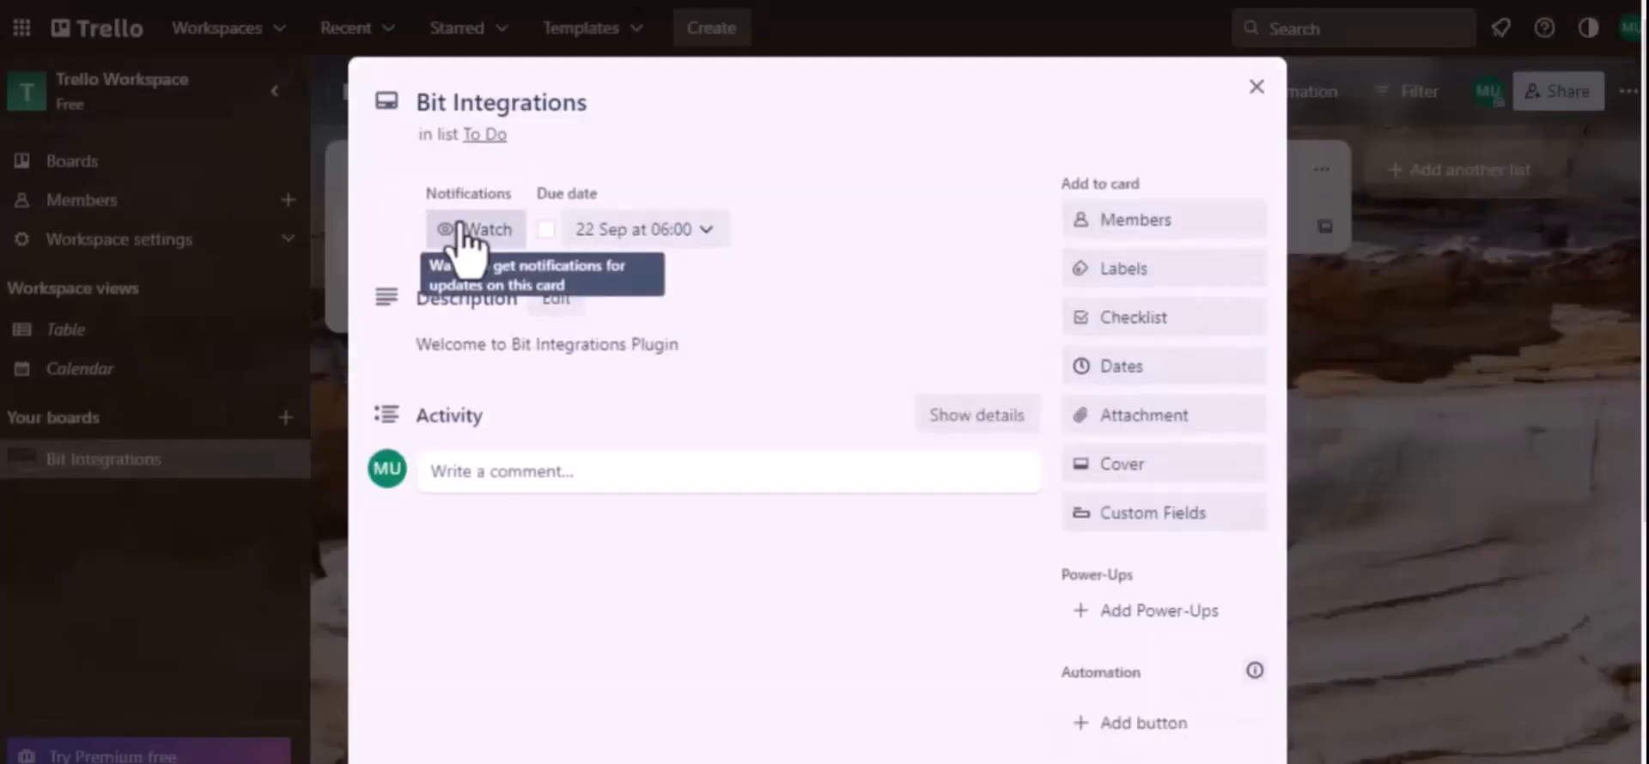